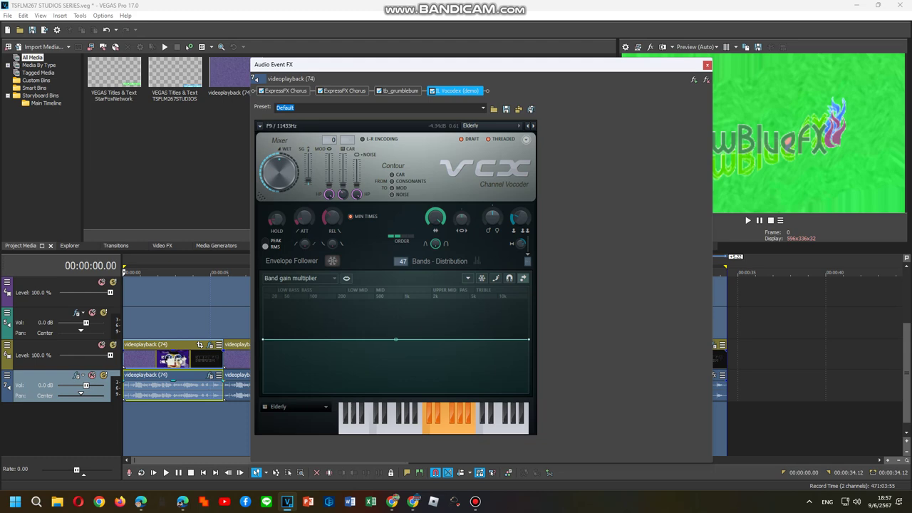
- Apply the Spaceup V22 effects package to the second videoplayback (74) audio event
right_click(232, 385)
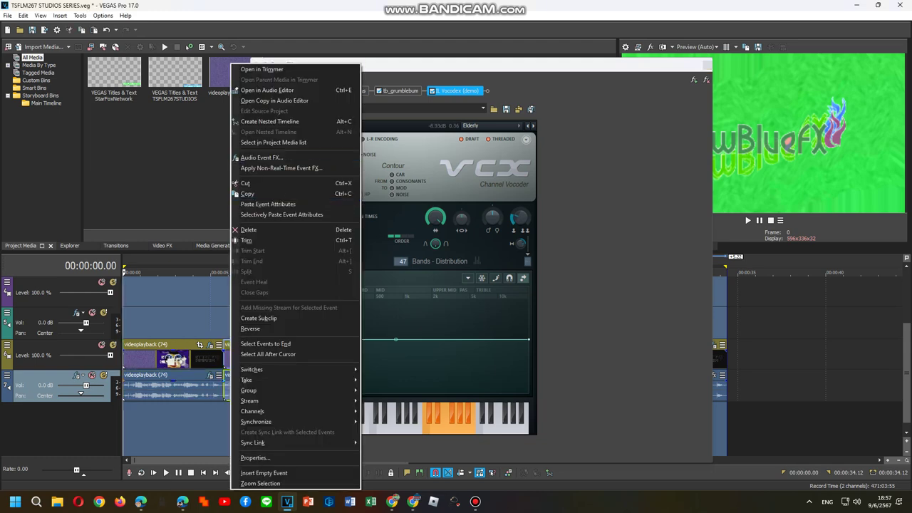
click(271, 158)
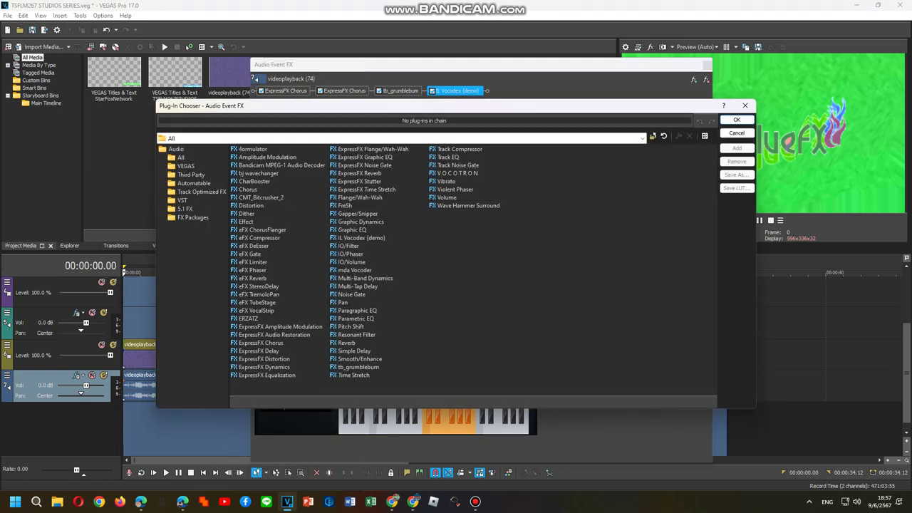
click(193, 217)
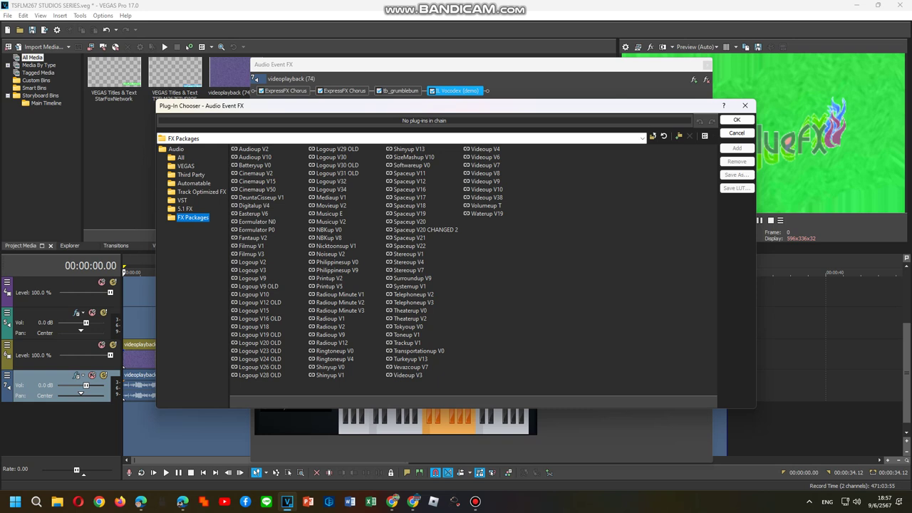
click(331, 253)
click(410, 246)
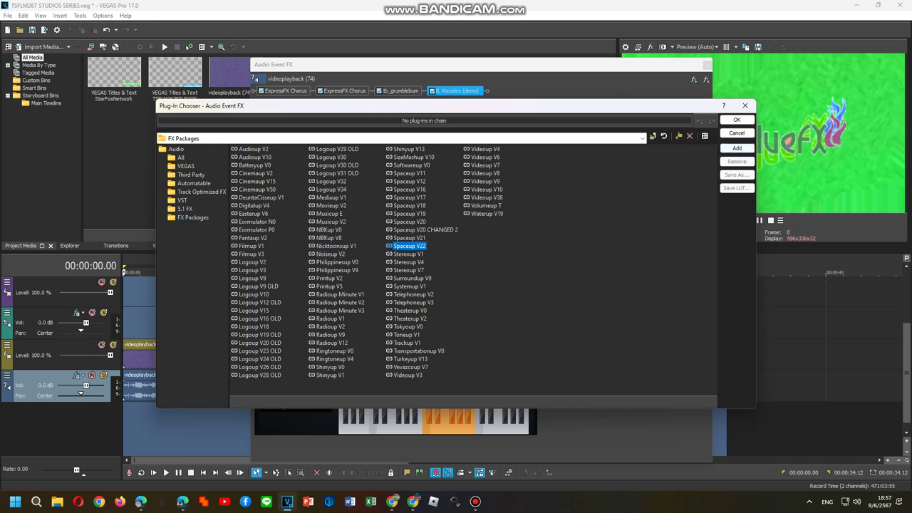
click(737, 148)
click(737, 120)
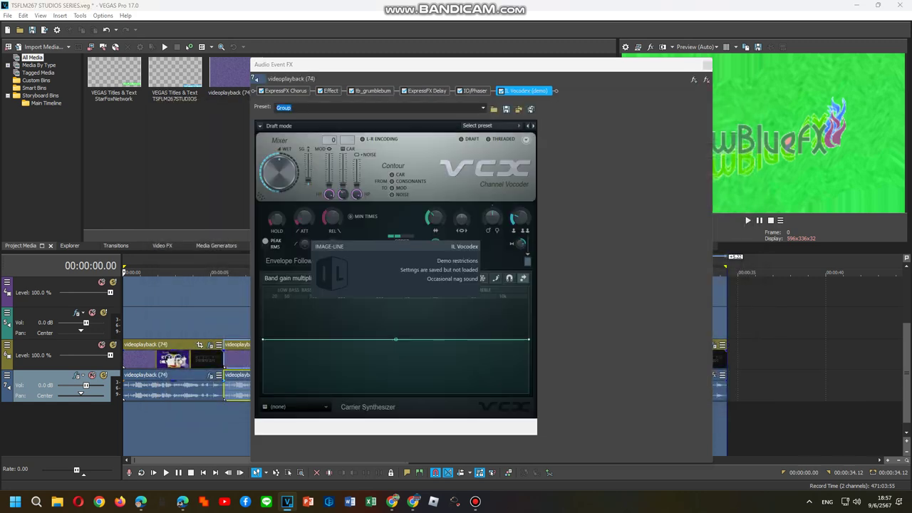
- Set the second audio event's IL Vocodex to the Chord preset with the Flanged pulse carrier
click(491, 126)
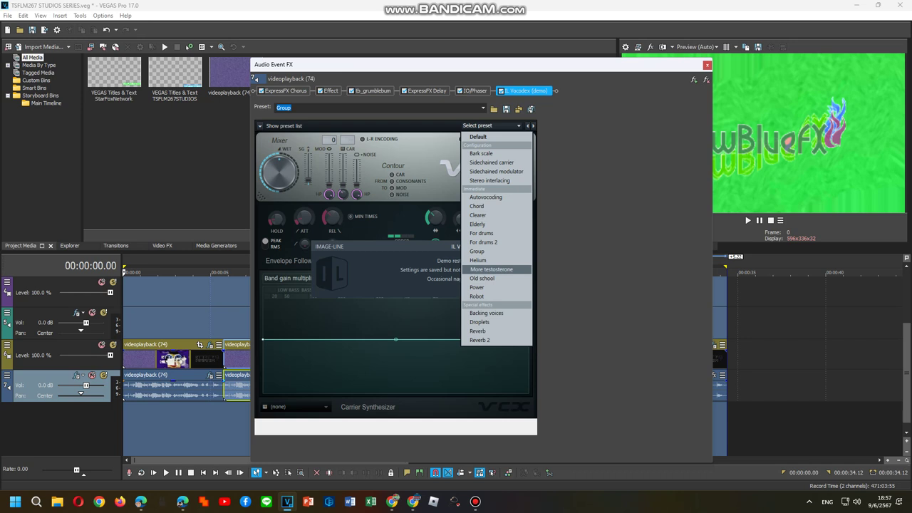
click(477, 206)
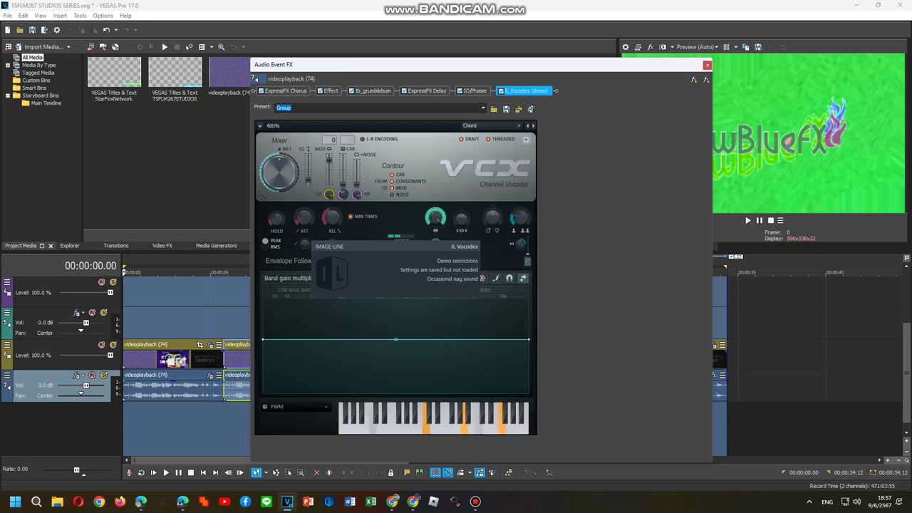
click(311, 407)
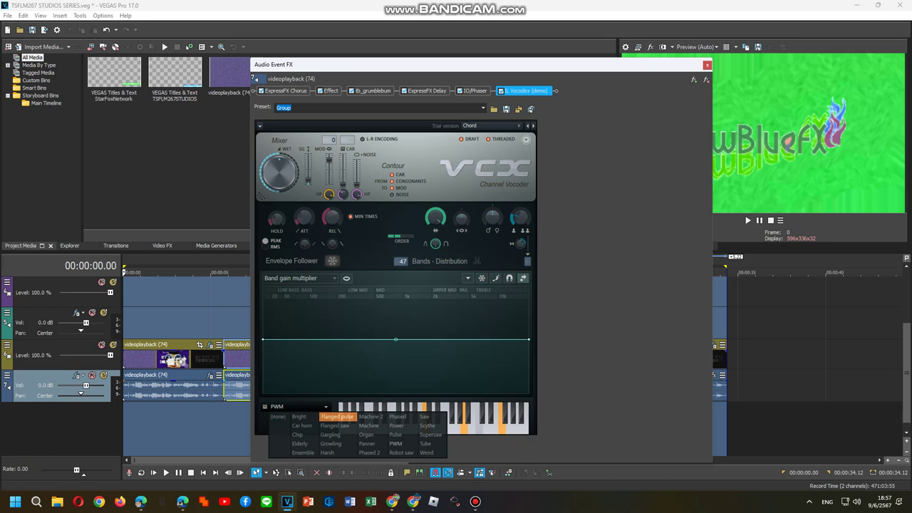
click(336, 416)
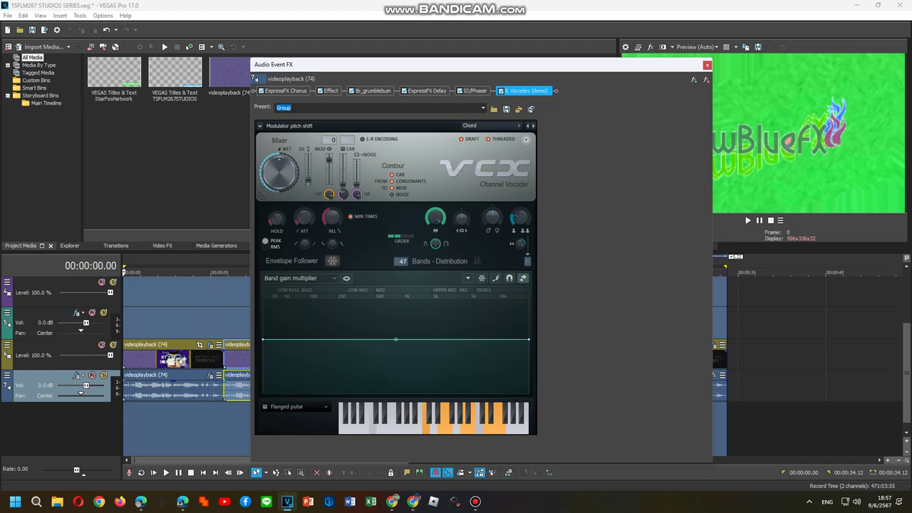
click(707, 65)
- Apply the Volumeup T effects package to the third videoplayback (74) audio event
click(375, 389)
right_click(400, 389)
click(436, 158)
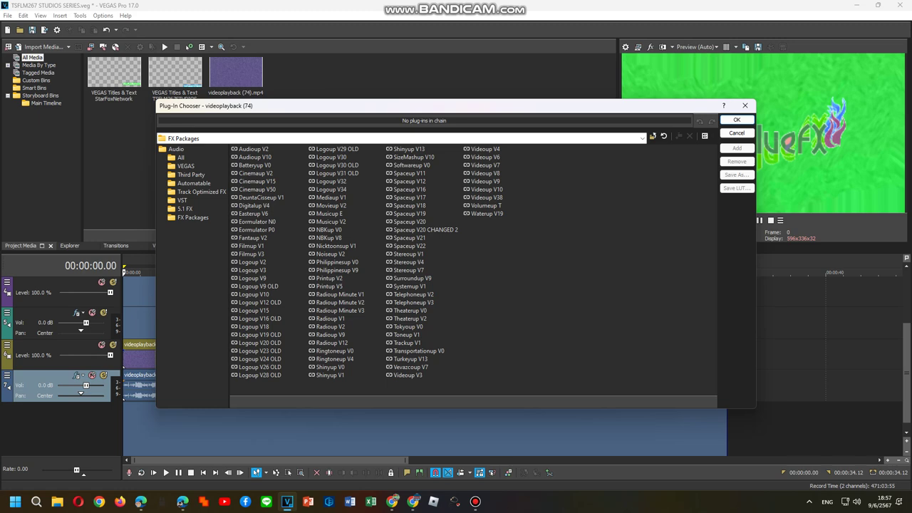
double_click(486, 206)
click(737, 119)
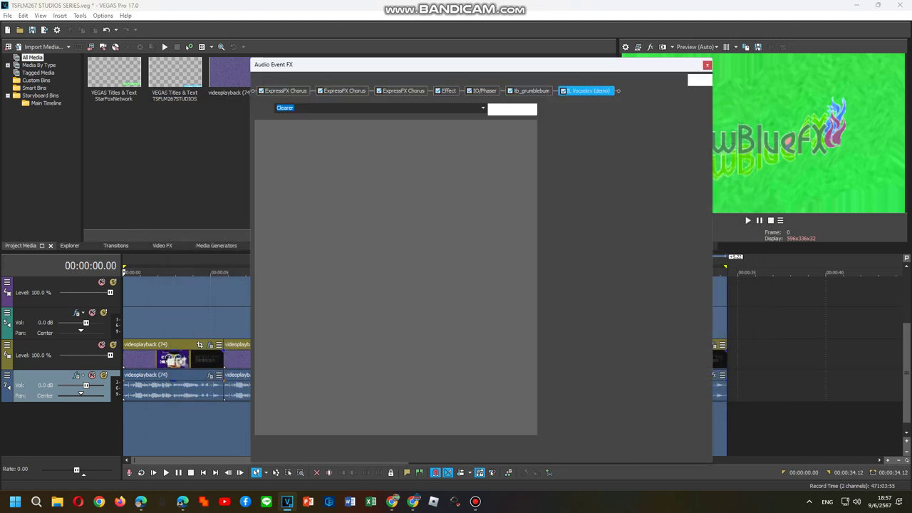
- Set the third audio event's IL Vocodex to the For drums preset with the Bright carrier
click(491, 125)
click(481, 233)
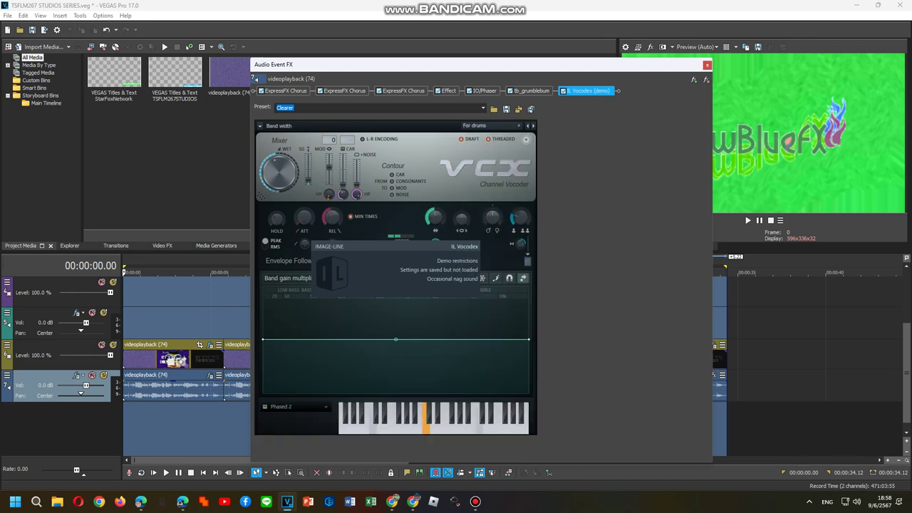
click(296, 407)
click(335, 417)
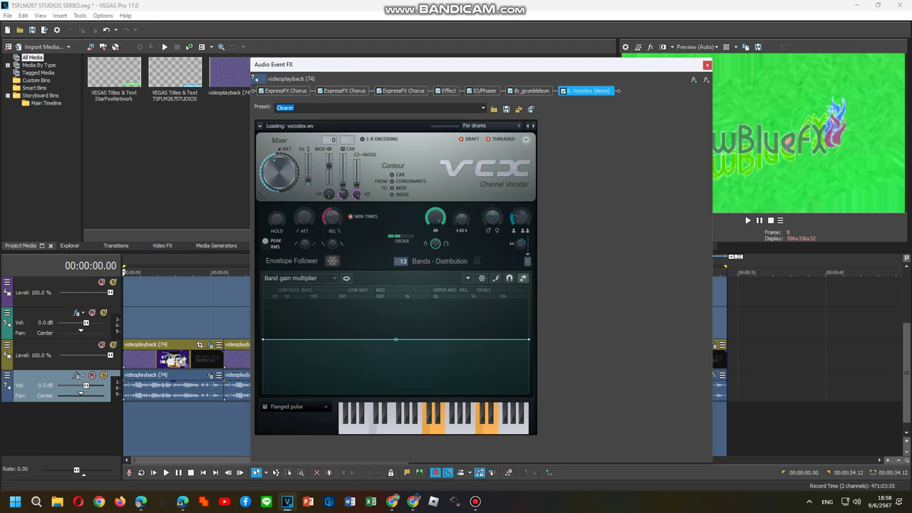
click(295, 407)
click(305, 416)
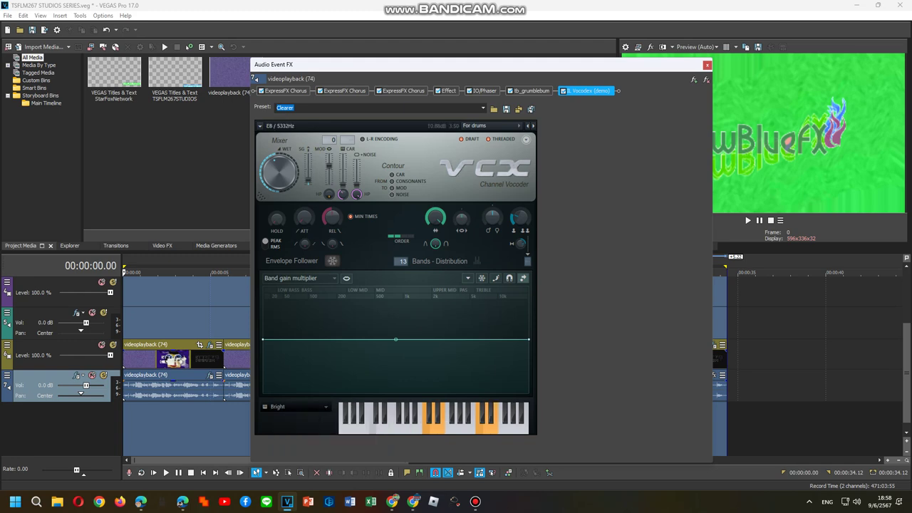
click(707, 65)
- Give the fourth audio event an effect chain of IL Vocodex (demo), IO/Phaser, tb_grumblebum and ExpressFX Chorus
right_click(488, 389)
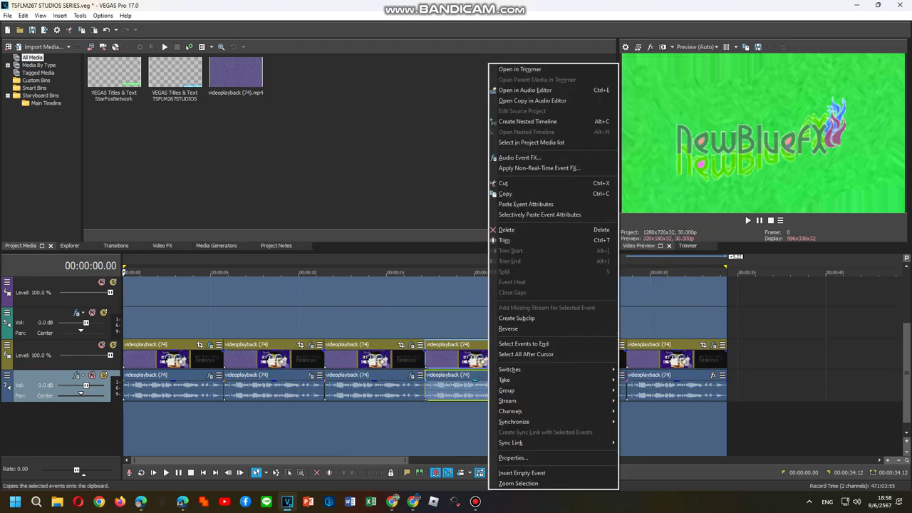
click(519, 157)
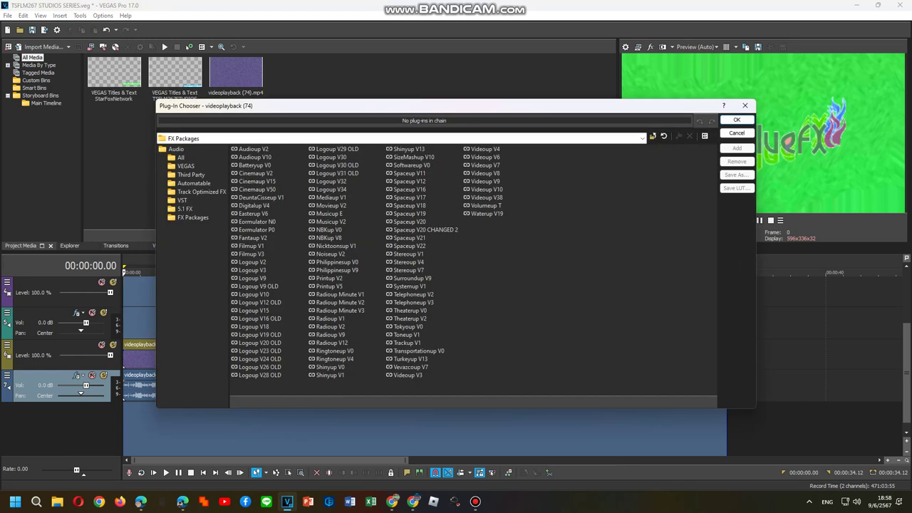
click(181, 157)
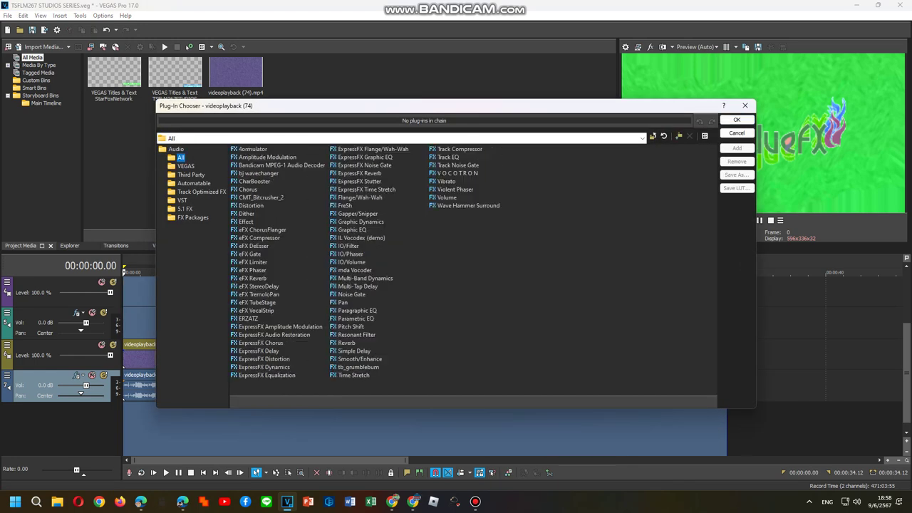
click(360, 238)
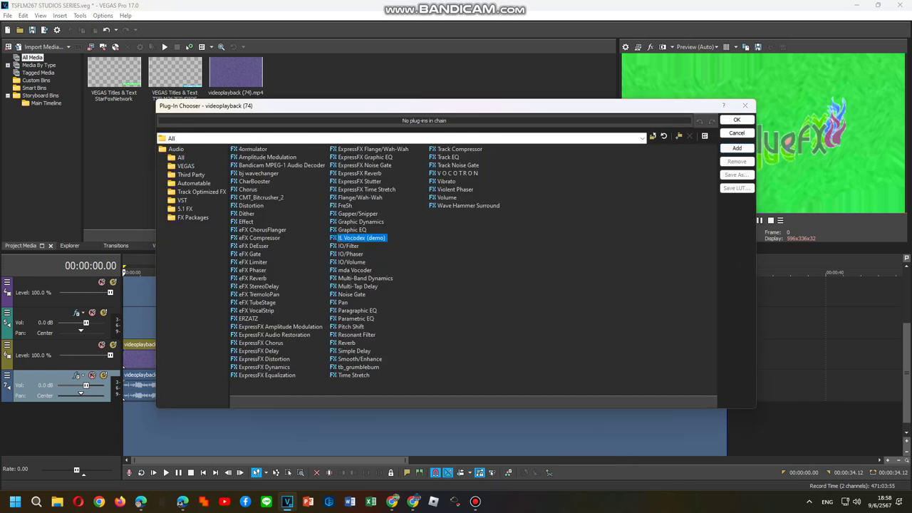
double_click(361, 238)
double_click(351, 255)
click(358, 367)
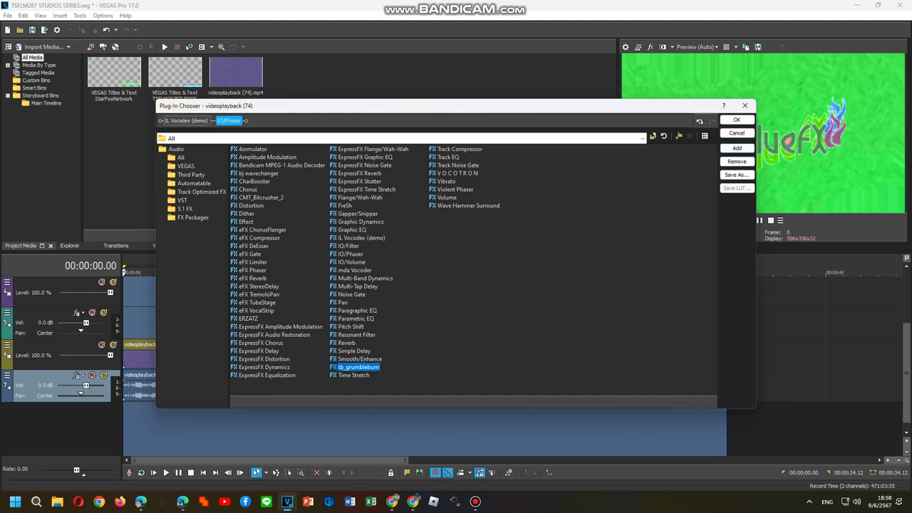
double_click(359, 367)
click(261, 343)
double_click(261, 343)
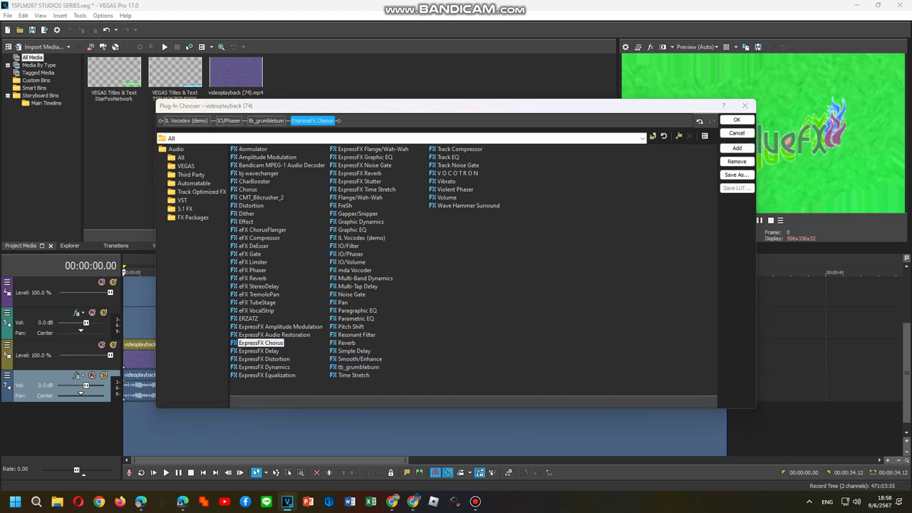
click(737, 120)
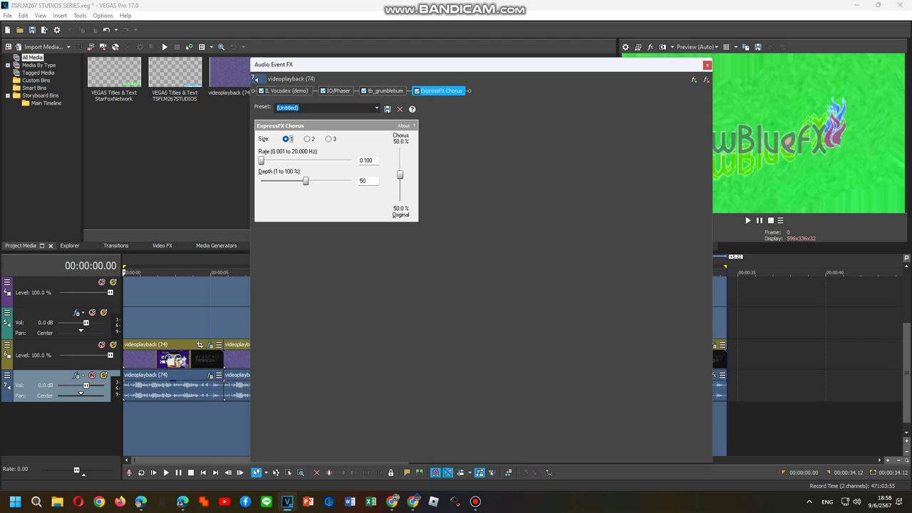
- Choose a preset for the fourth event's ExpressFX Chorus and set its size to 3
key(Down)
click(377, 108)
click(321, 215)
click(329, 139)
- Set the IO/Phaser in the fourth event's effect chain to the Ramp preset
click(386, 91)
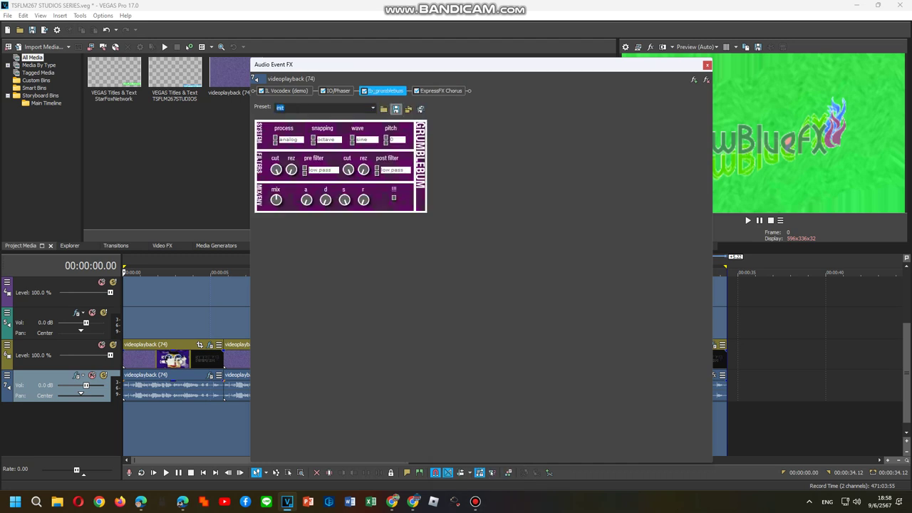
click(338, 91)
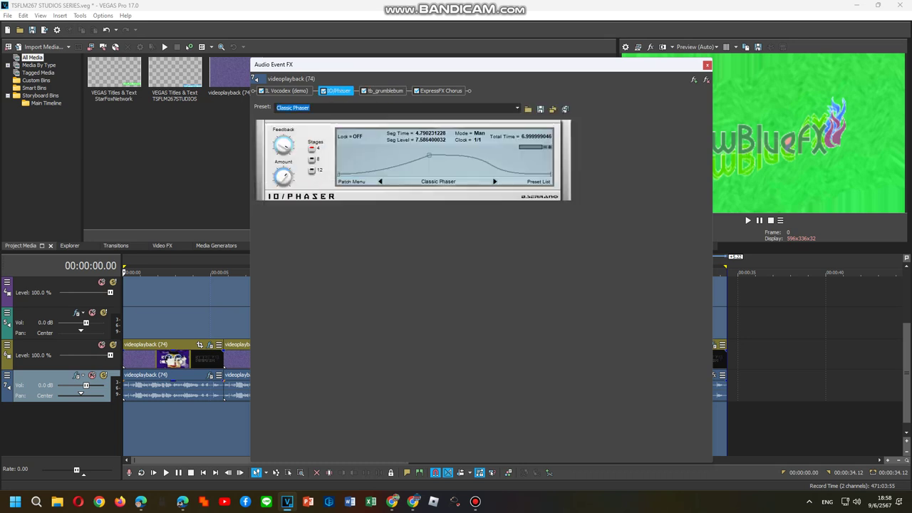
click(517, 107)
click(292, 172)
click(518, 108)
key(Up)
key(Up)
key(Return)
- Set the fourth audio event's IL Vocodex to the Group preset with the Machine 2 carrier
click(287, 91)
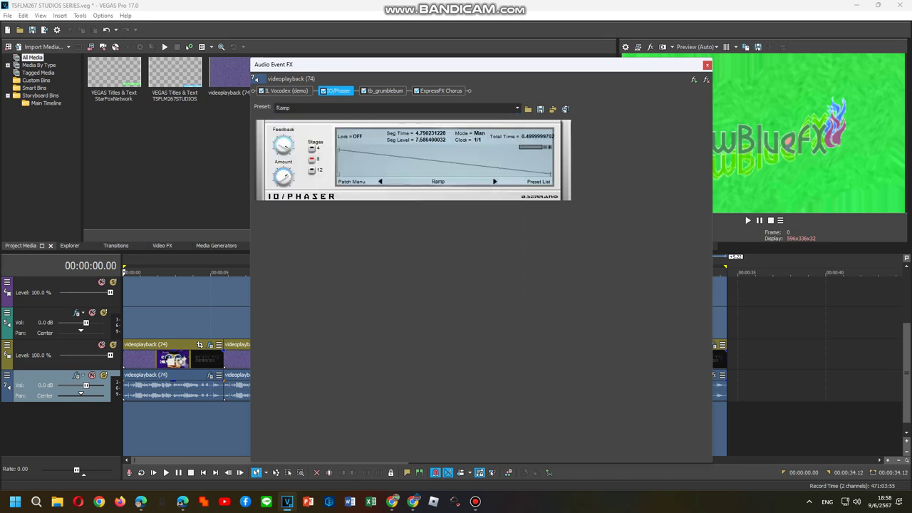
click(492, 126)
click(478, 252)
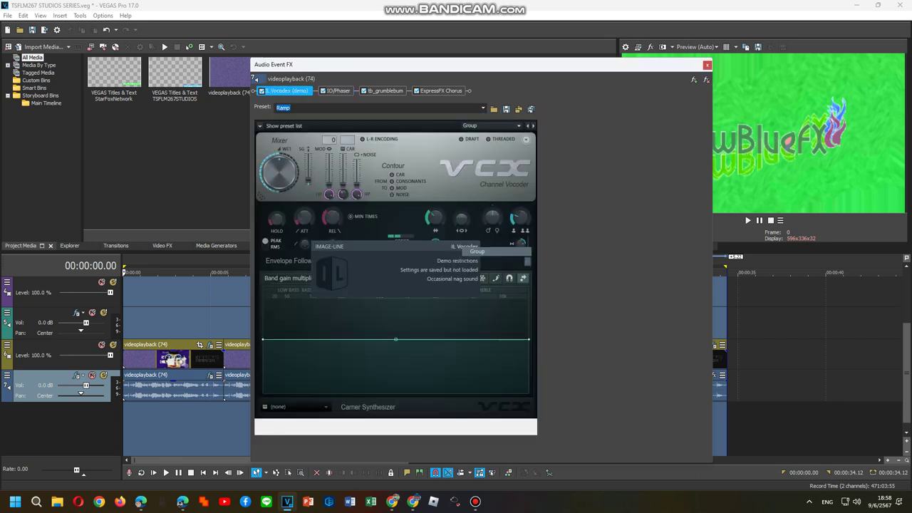
click(298, 407)
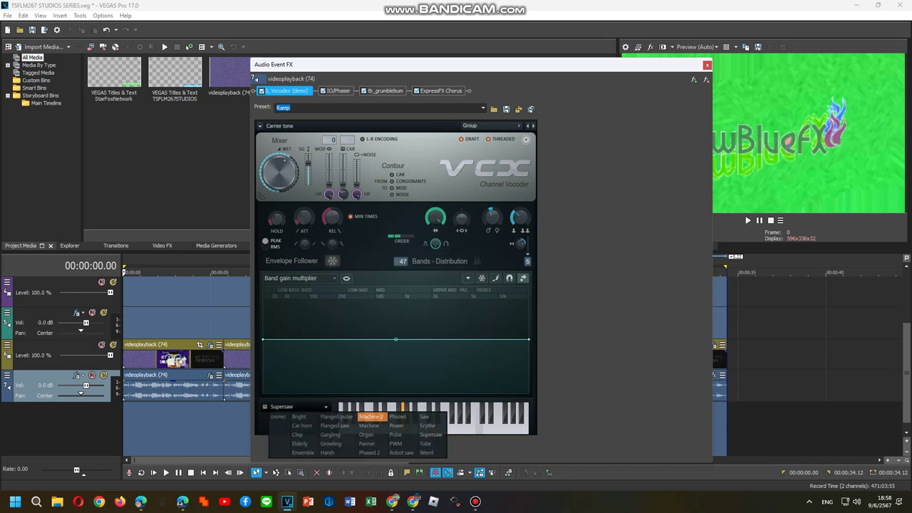
click(370, 417)
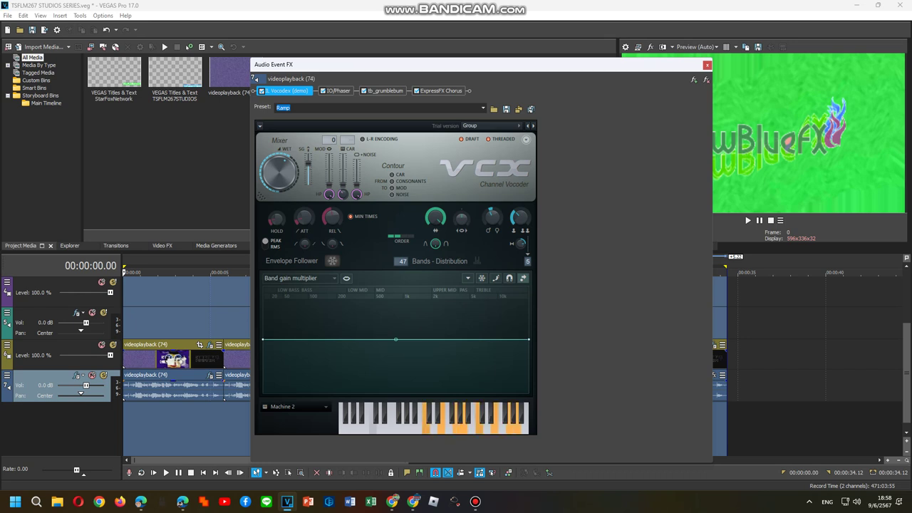
click(707, 65)
- Save the fourth audio event's effect chain as a plug-in package named Alaphaup D
right_click(511, 387)
click(542, 157)
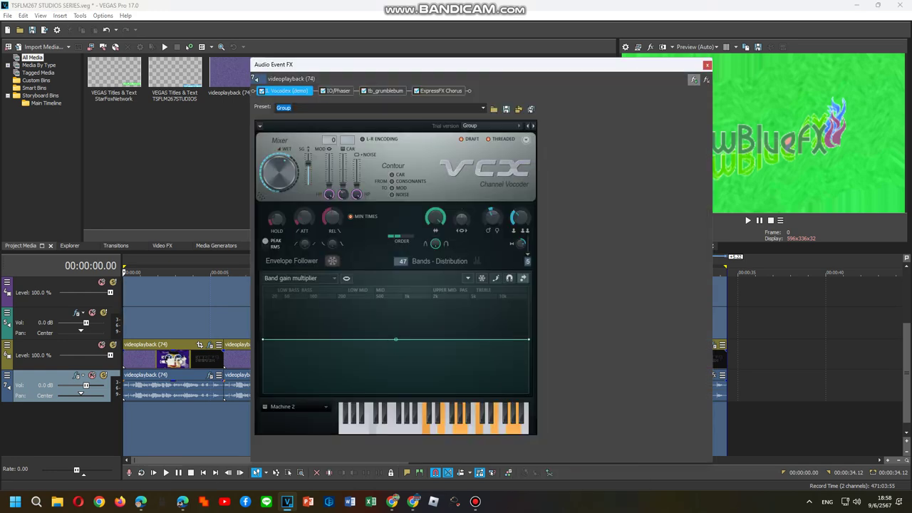
click(694, 79)
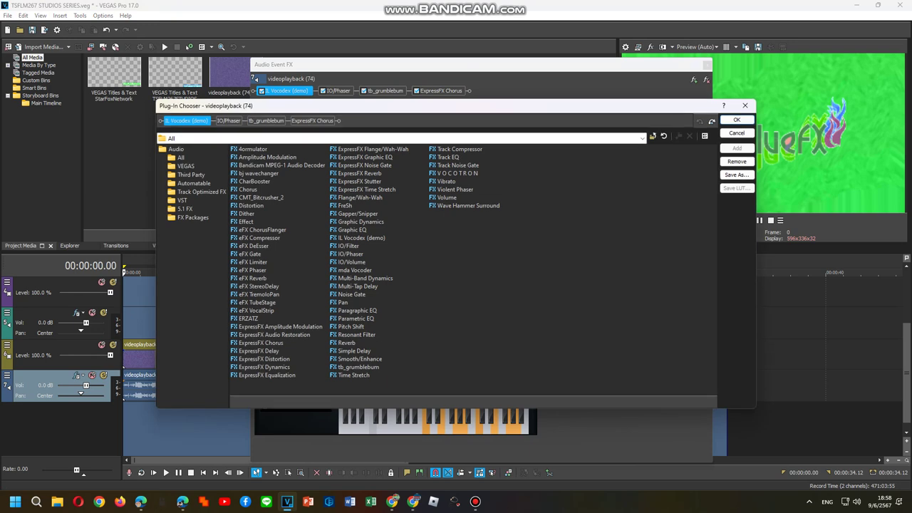
click(192, 217)
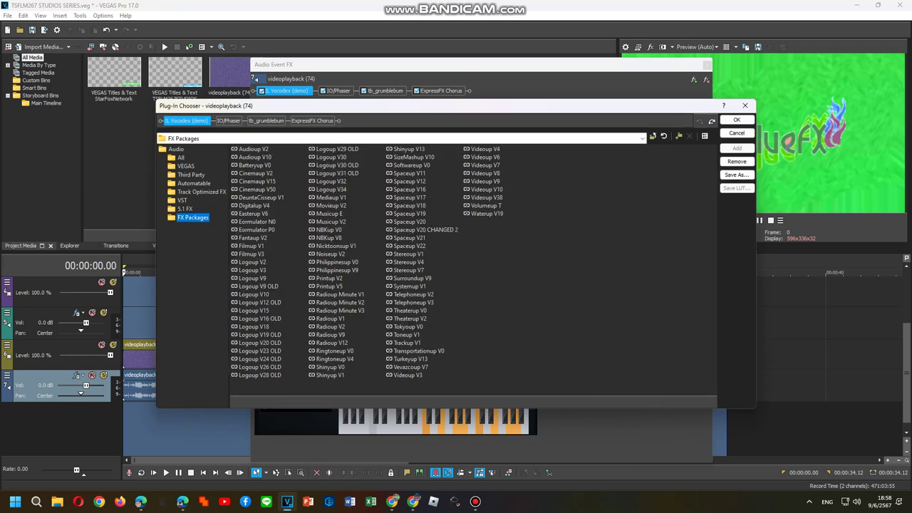
click(737, 175)
text(Alaphaup)
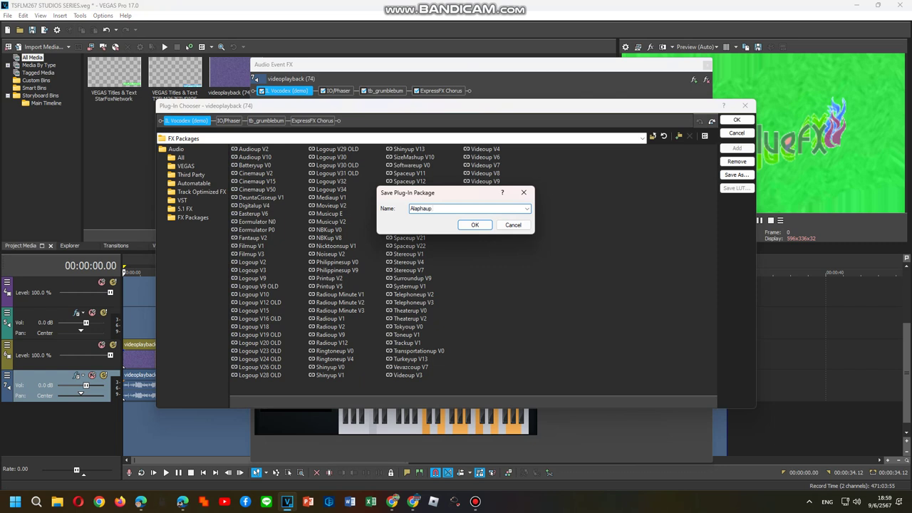
text(DS)
key(BackSpace)
key(Return)
click(736, 120)
click(475, 502)
click(475, 502)
click(707, 65)
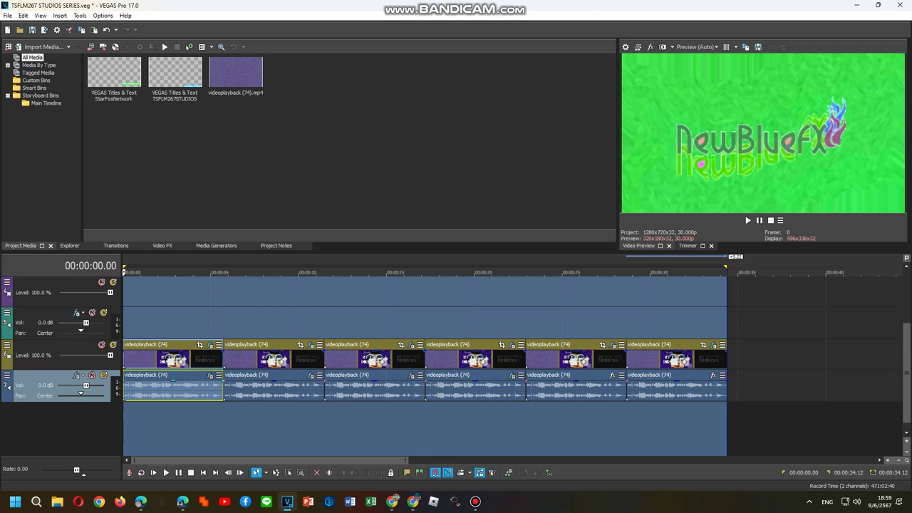
- Save the first audio event's effect chain as a plug-in package named Alaphaup A, and close its effects window
right_click(125, 388)
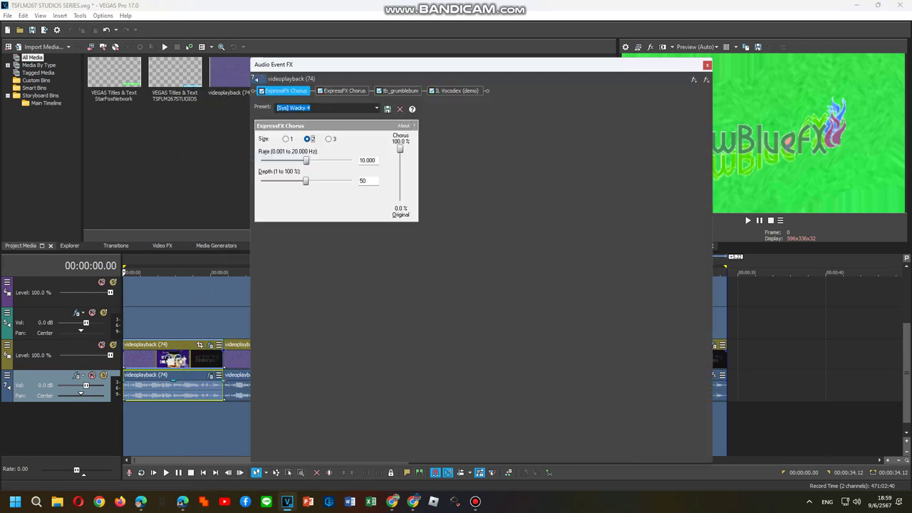
click(207, 157)
click(694, 80)
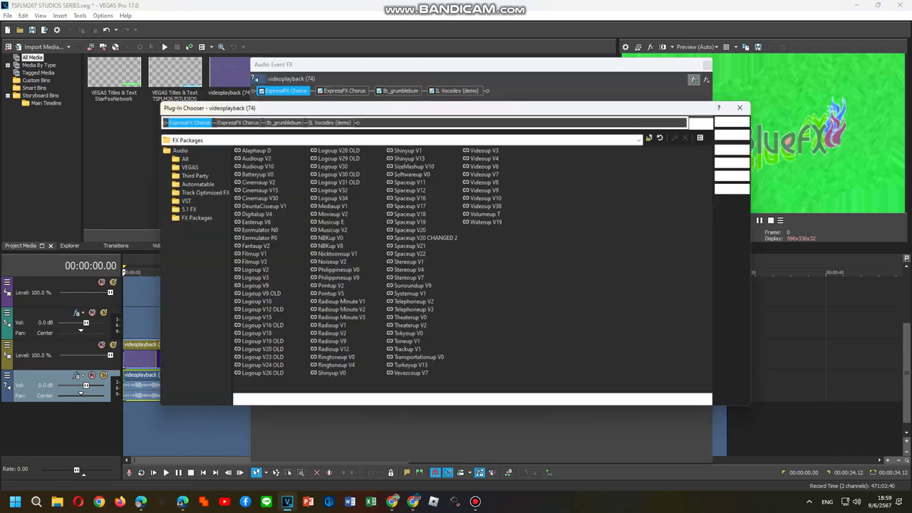
click(737, 174)
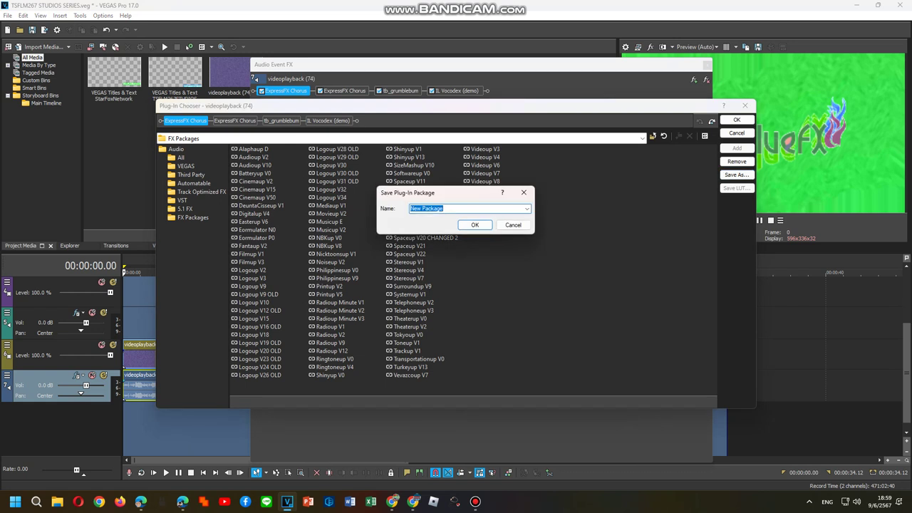
text(Alaphaup A)
key(Return)
click(736, 119)
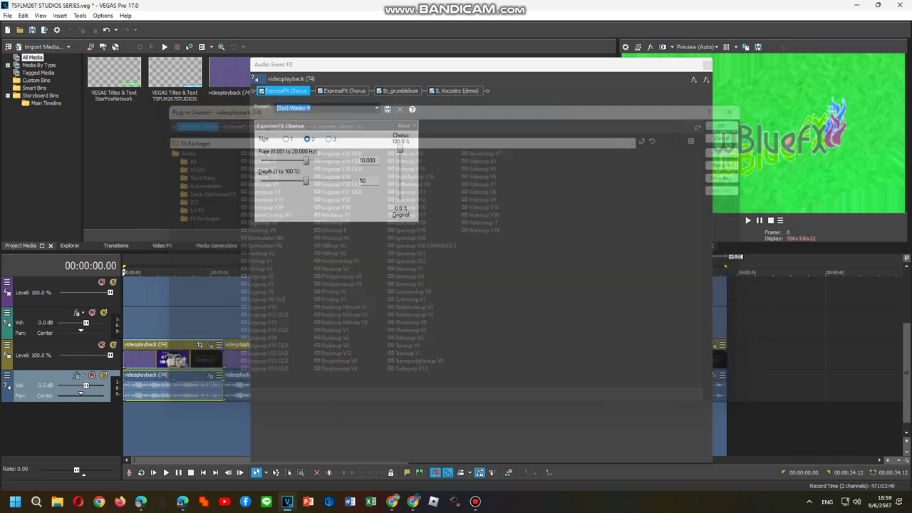
click(475, 501)
click(706, 65)
- Apply the Videoup V38 plug-in package to the fifth audio event
right_click(583, 389)
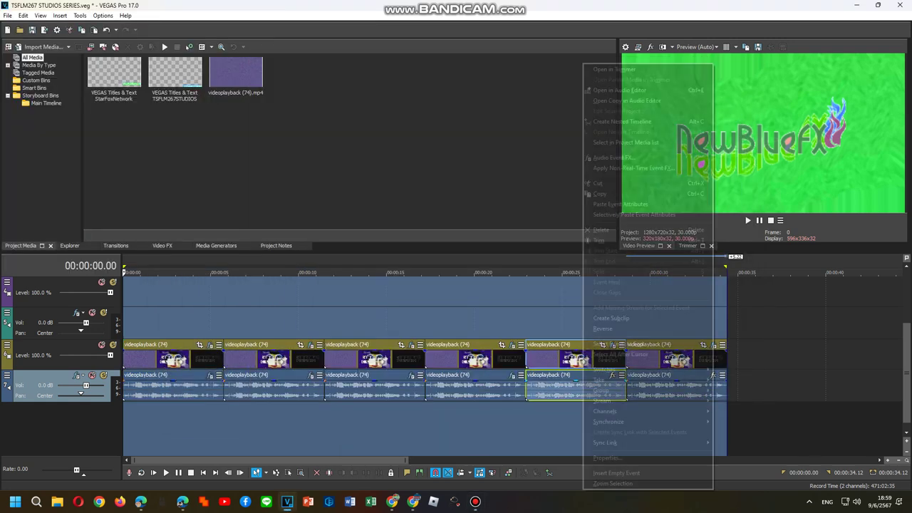
click(614, 159)
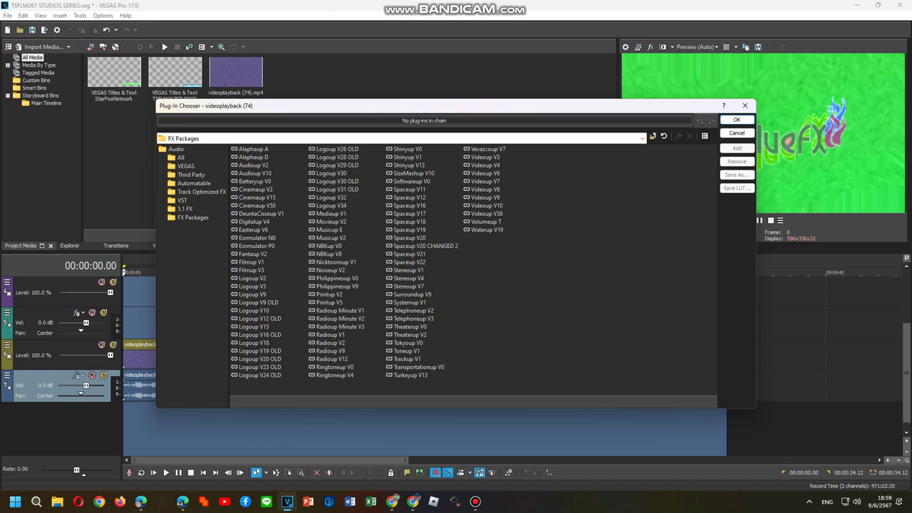
click(486, 214)
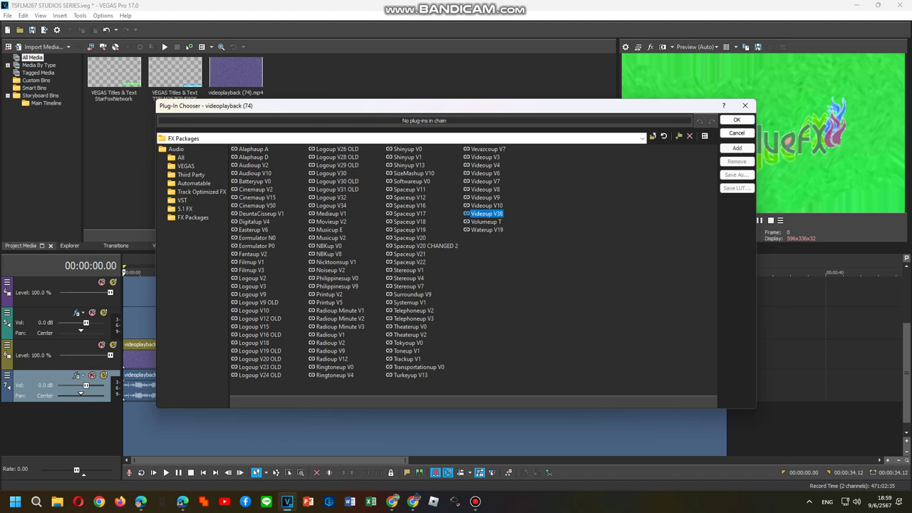
click(737, 148)
click(737, 120)
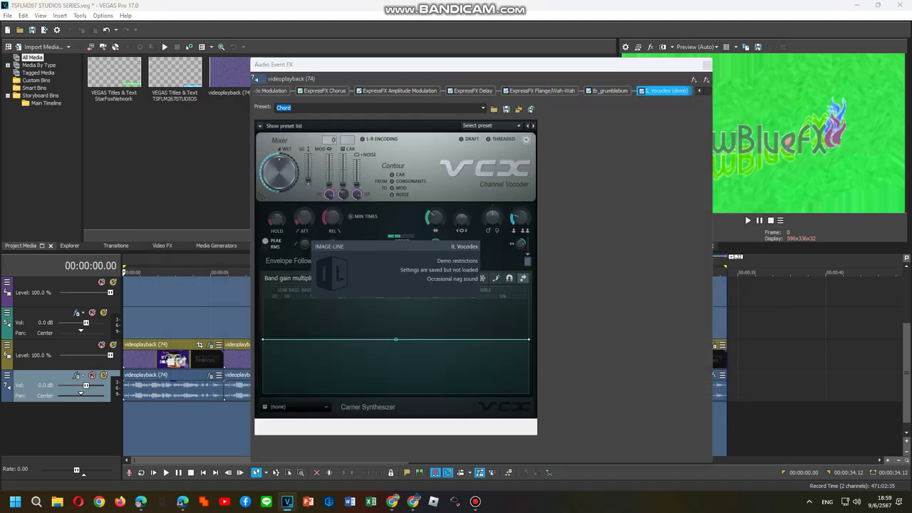
- Set the fifth audio event's IL Vocodex to the More testosterone preset and close the effects window
click(492, 126)
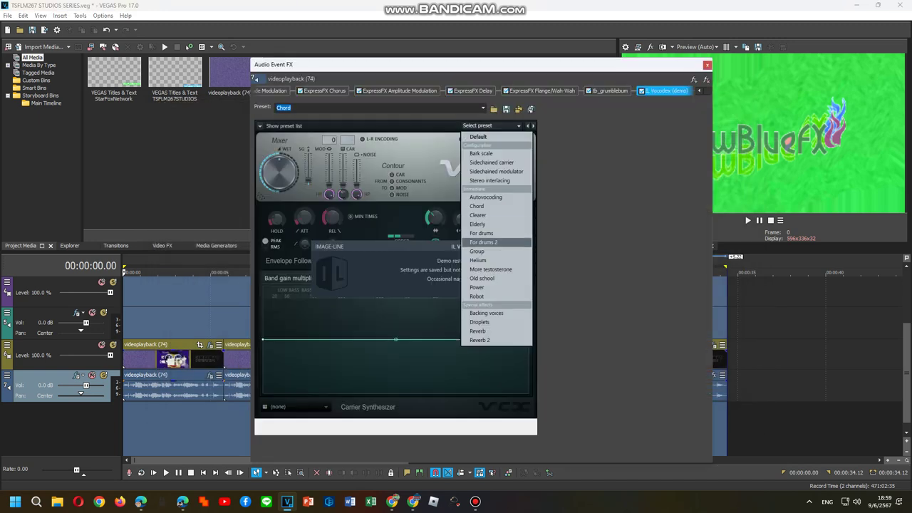
click(493, 269)
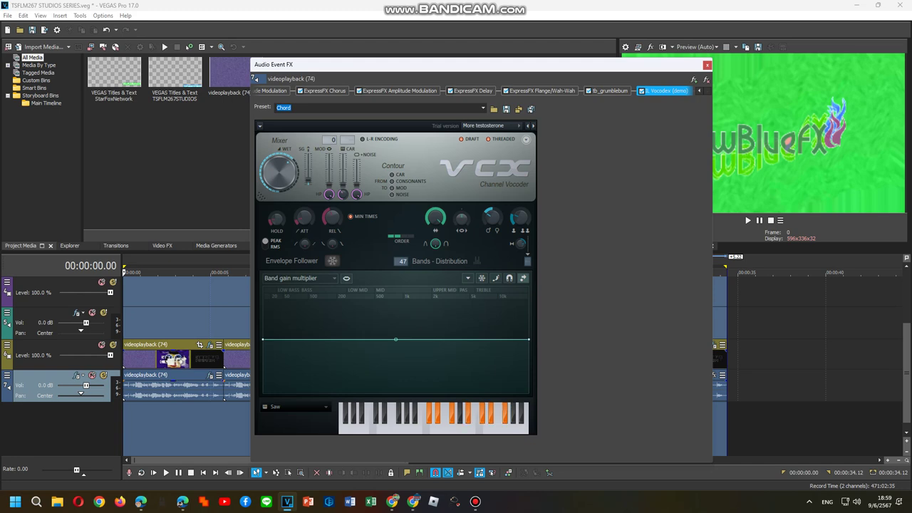
key(alt+F4)
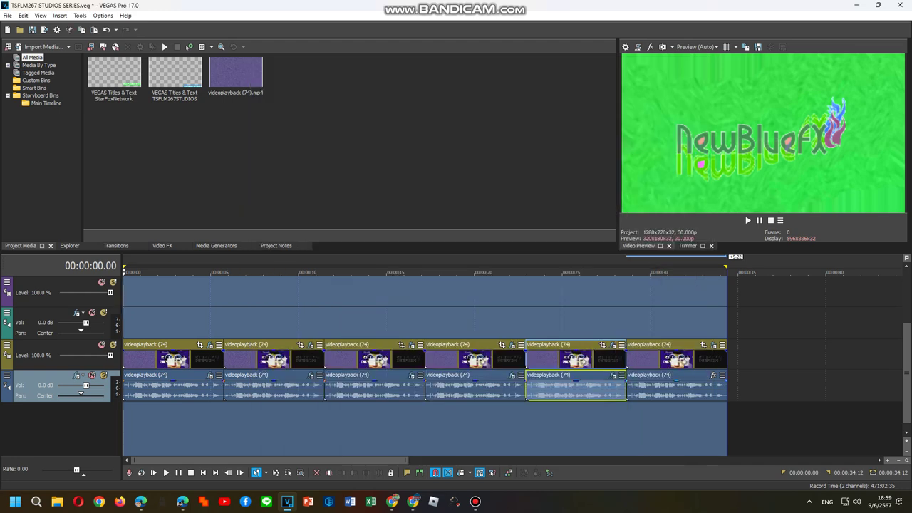
- Apply the Radioup V12 plug-in package to the sixth audio event
click(645, 386)
right_click(645, 386)
click(684, 168)
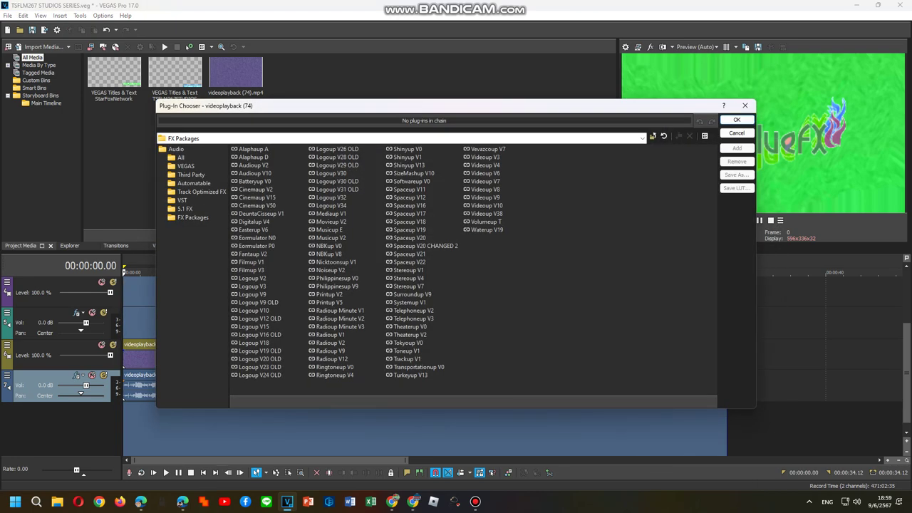
double_click(332, 359)
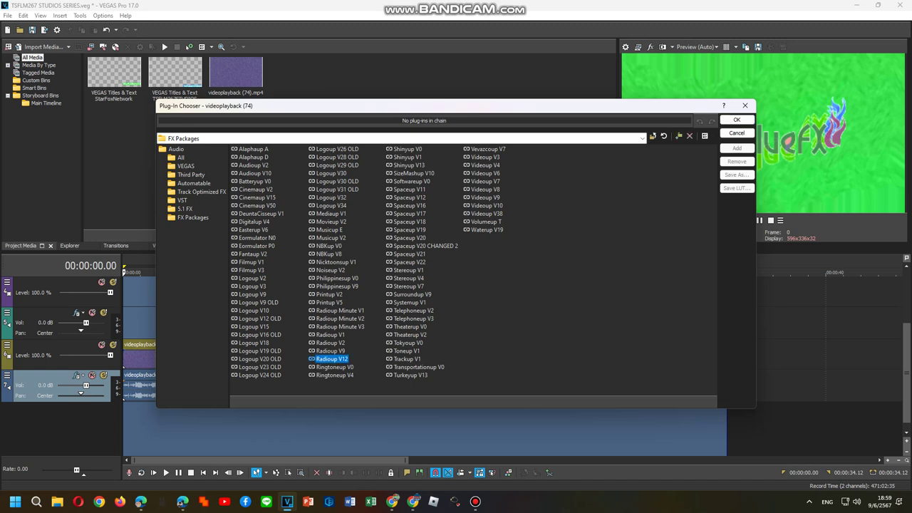
click(737, 120)
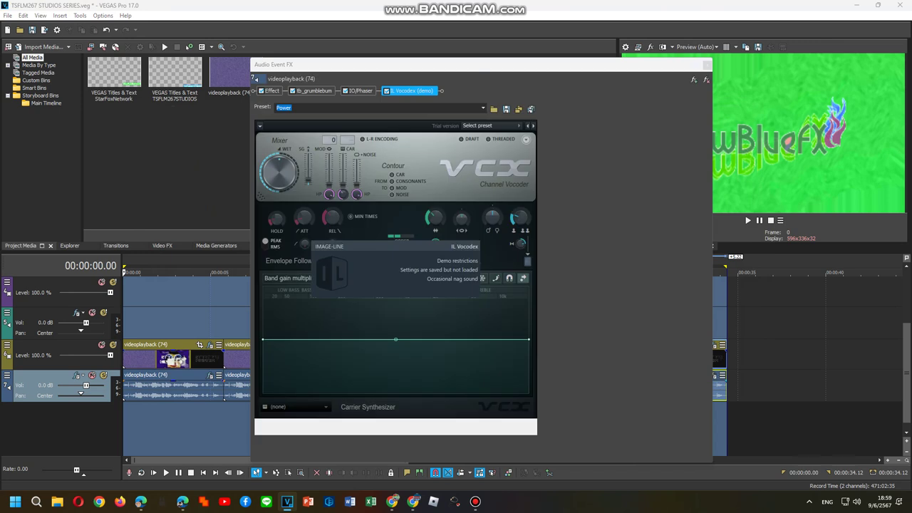
- Set the sixth audio event's IL Vocodex to the Helium preset with the Organ carrier and close the effects window
click(477, 125)
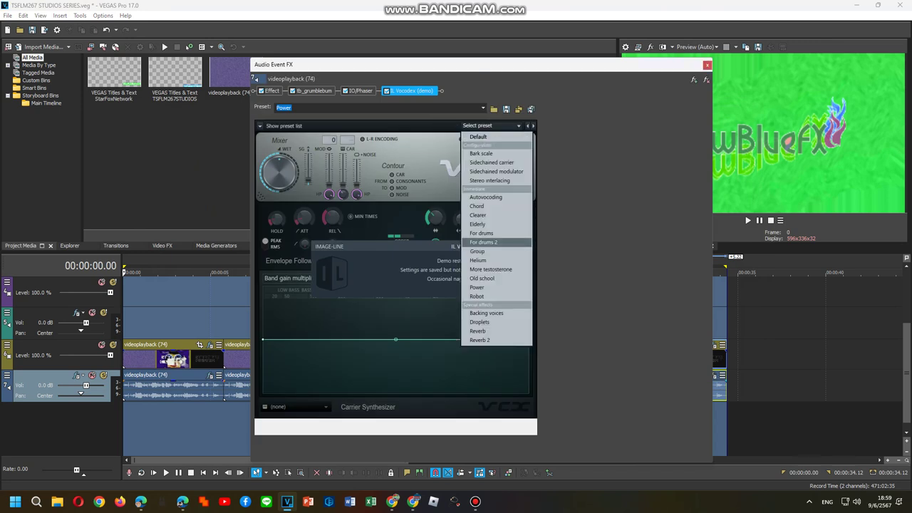
click(495, 240)
click(477, 125)
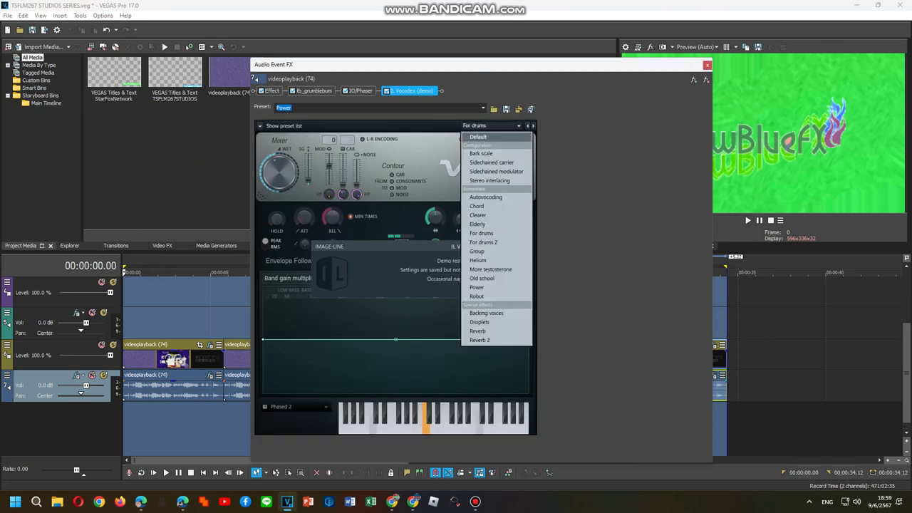
click(478, 260)
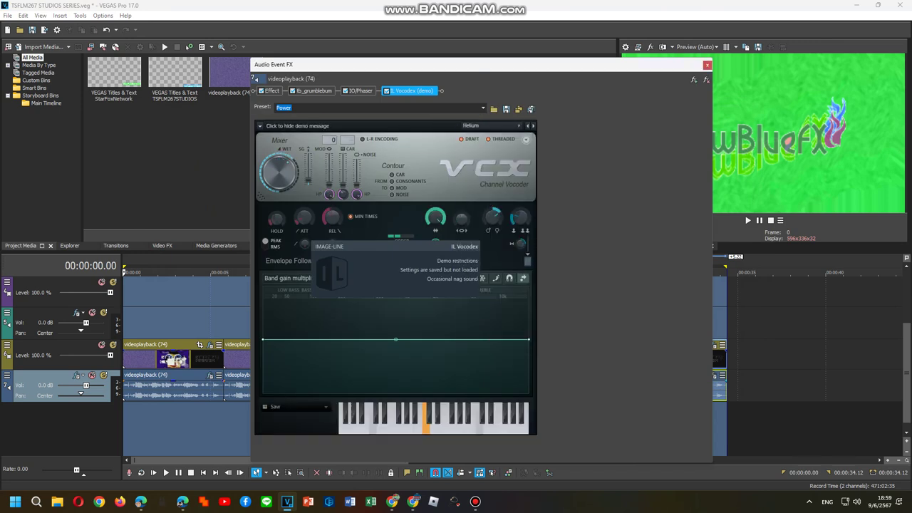
click(296, 406)
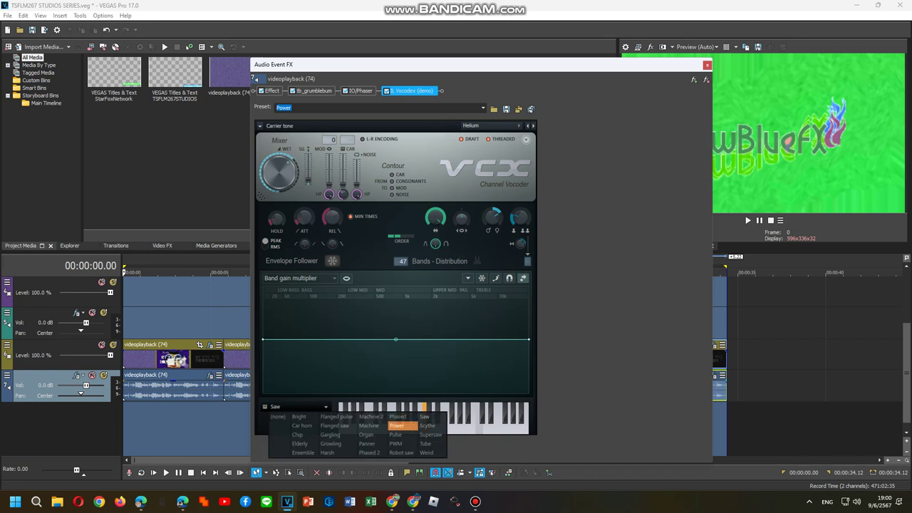
click(367, 435)
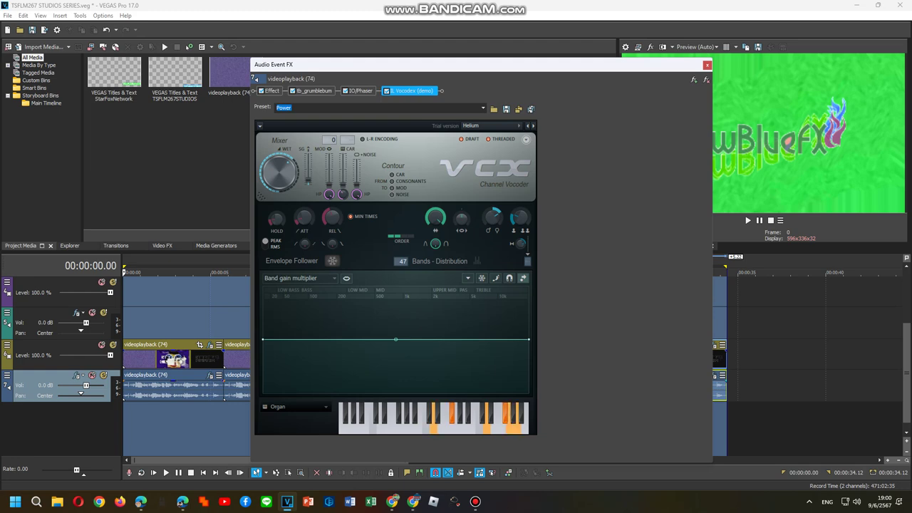
click(707, 65)
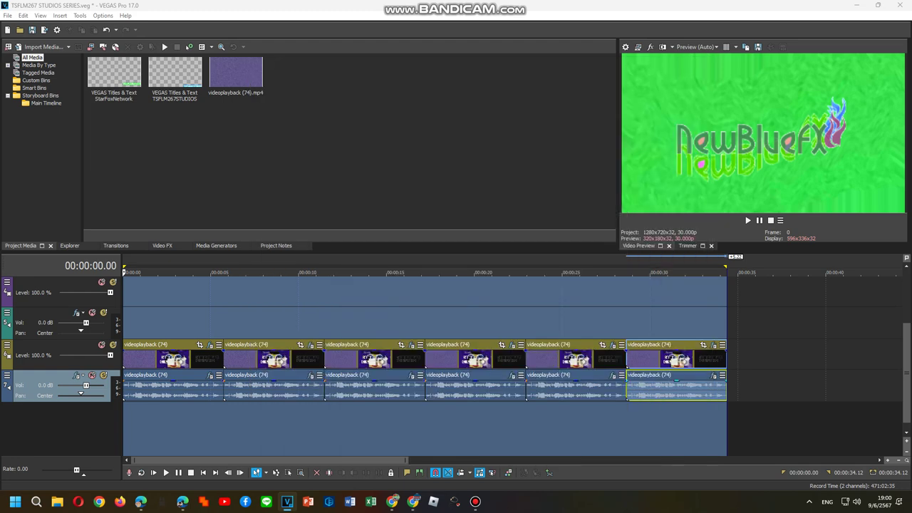
- Review the Wiggle, Color Corrector and Video Tuneup settings in the first video event's effect chain
right_click(196, 358)
click(226, 111)
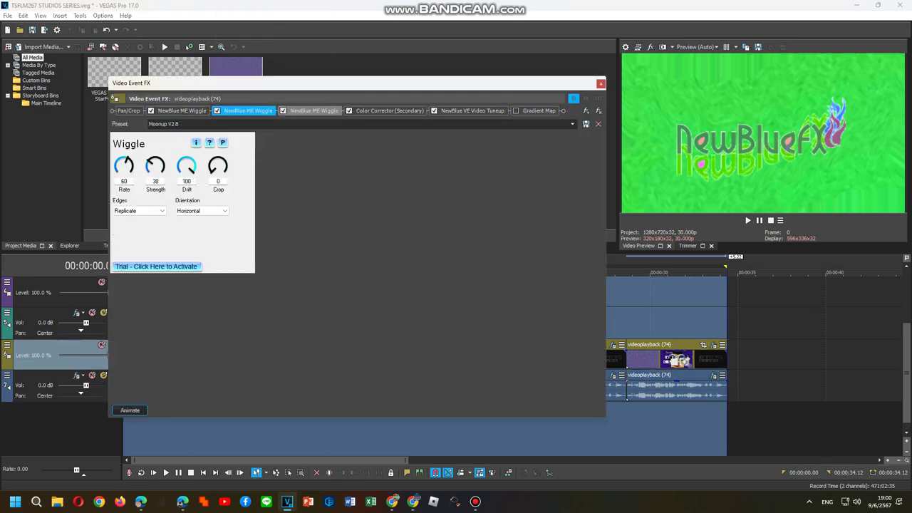
click(389, 111)
click(473, 111)
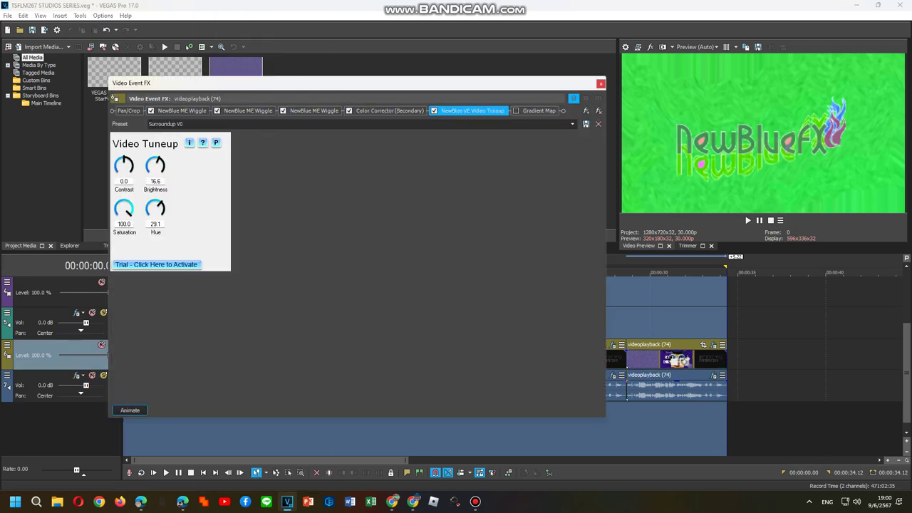
click(601, 84)
- Review the Wiggle and Brightness and Contrast settings in the second video event's effect chain
right_click(315, 359)
click(344, 111)
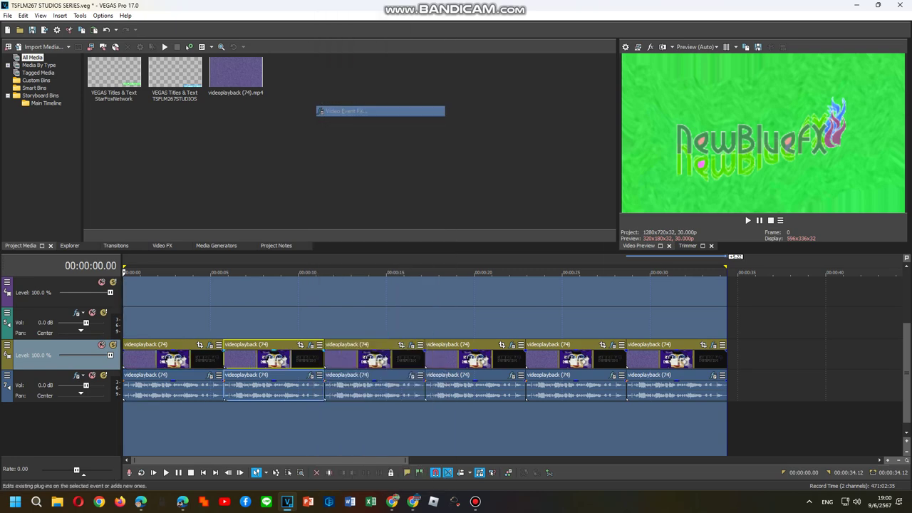
click(182, 110)
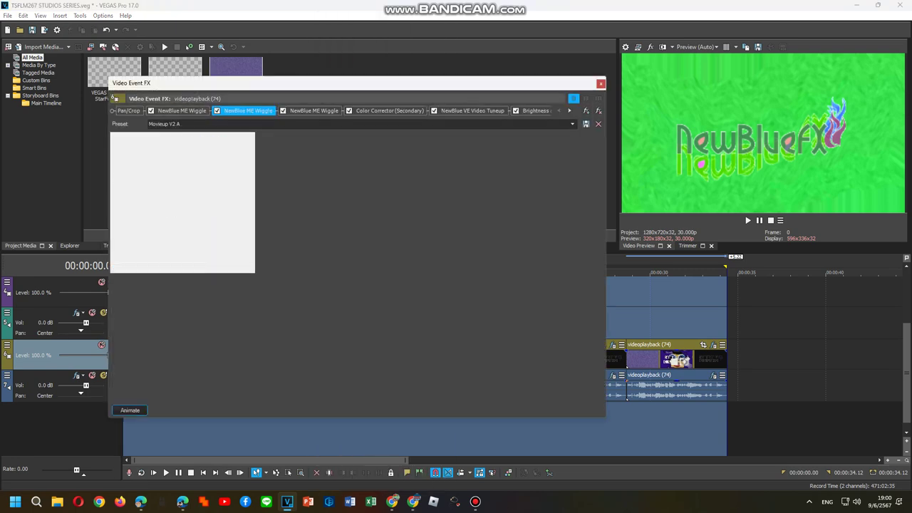
click(248, 110)
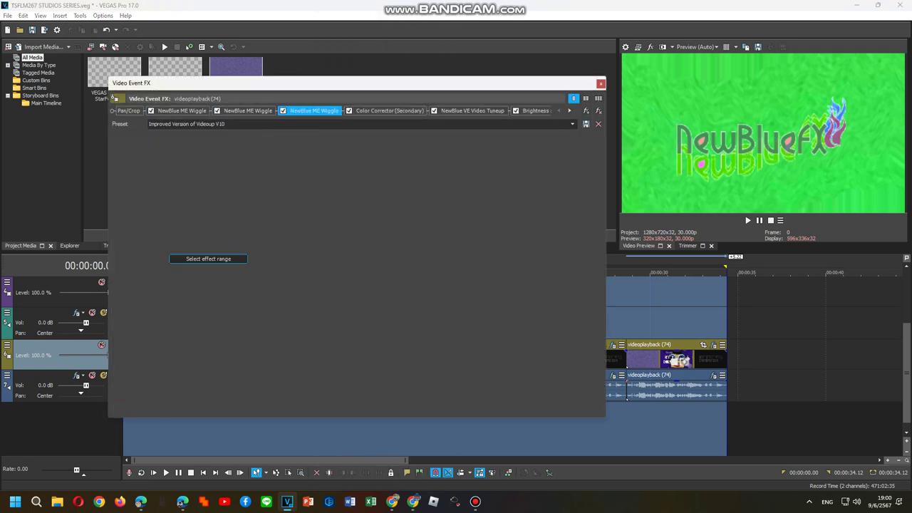
click(534, 111)
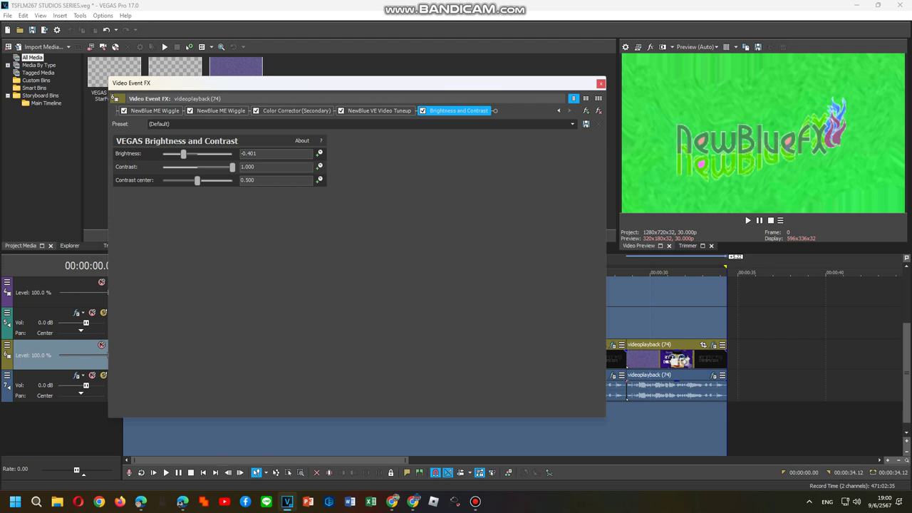
click(601, 83)
- Review the third video event's effect chain from Wiggle through Color Corrector and Video Tuneup to Gradient Map
right_click(396, 358)
click(434, 111)
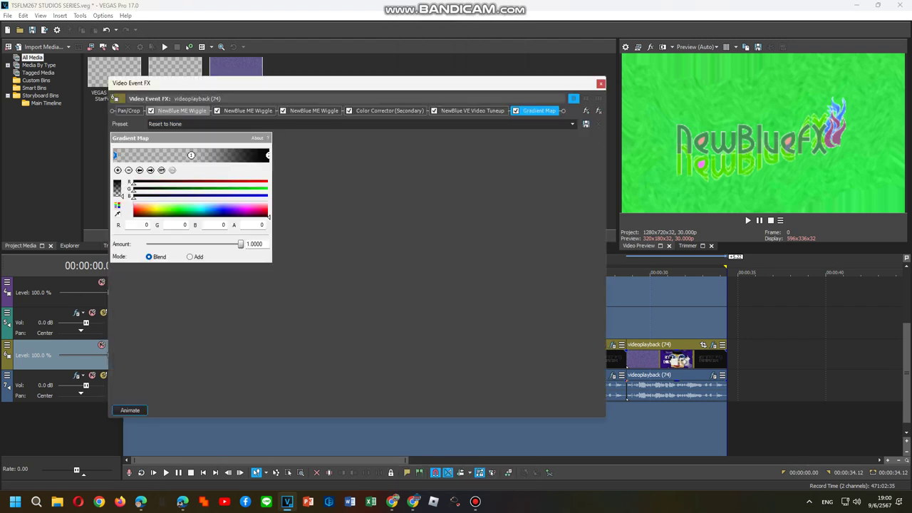
click(181, 110)
click(313, 111)
click(389, 110)
click(473, 110)
click(539, 110)
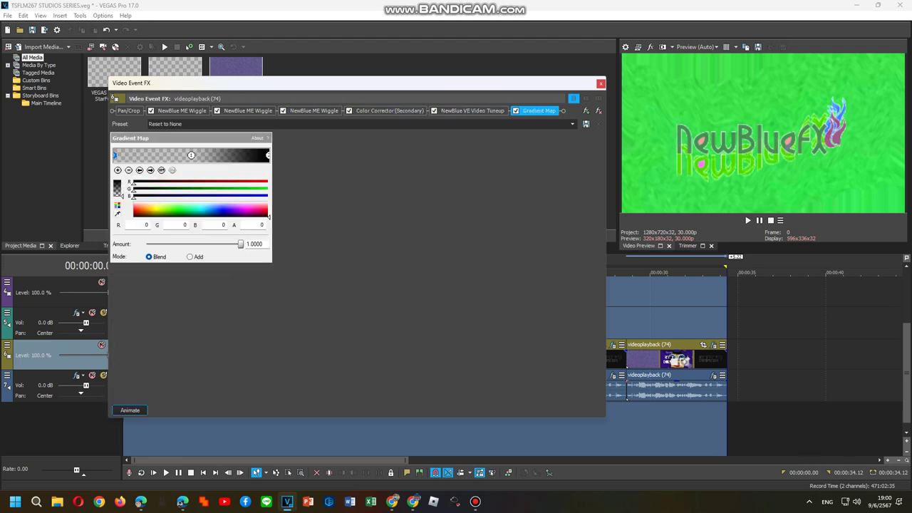
key(Escape)
- Review each effect in the fourth video event's chain, from the first Wiggle to the Gradient Map
right_click(489, 357)
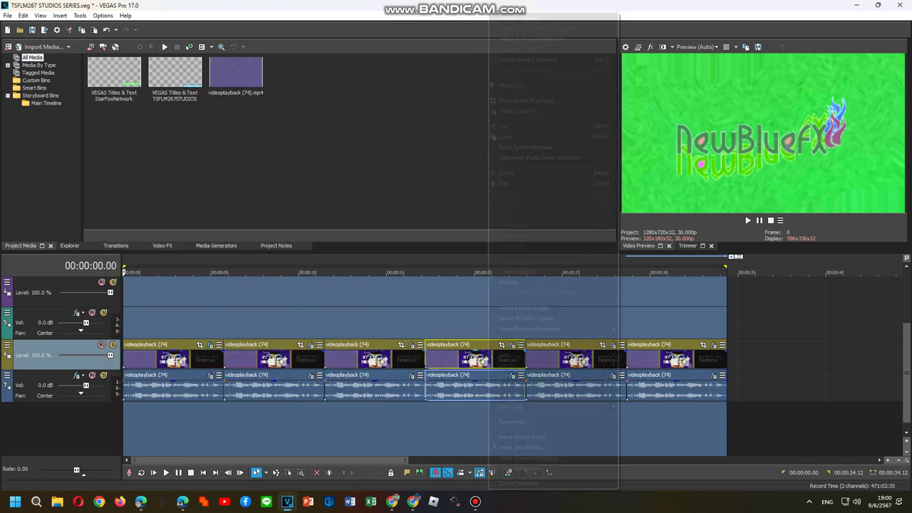
click(519, 111)
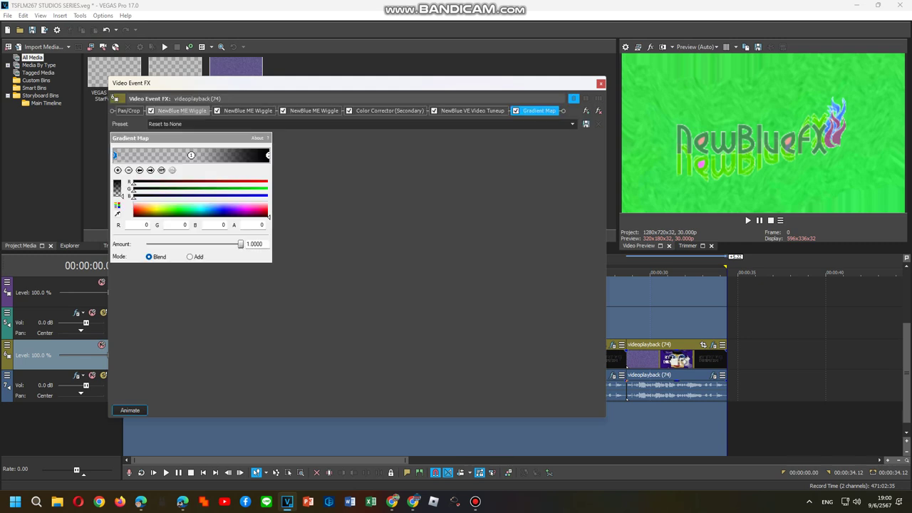
click(182, 110)
click(248, 111)
click(314, 111)
key(Right)
key(Right)
key(Right)
key(Right)
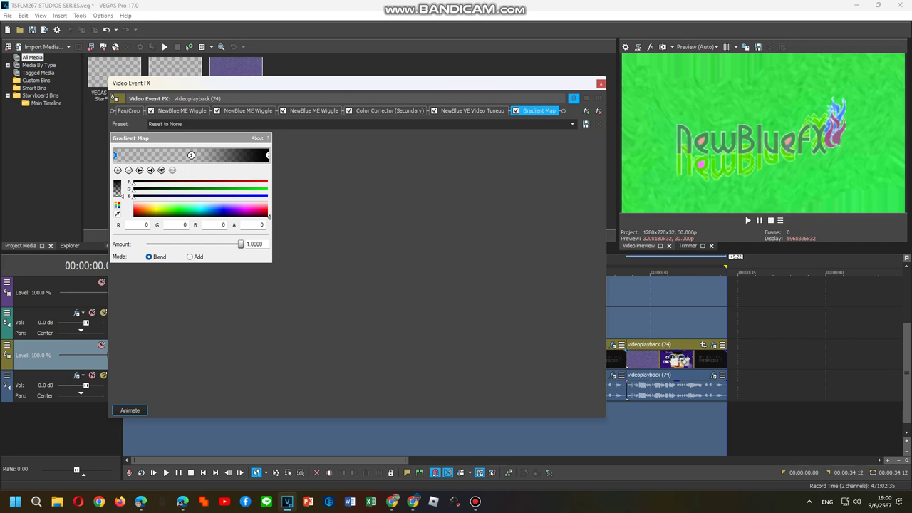
- Review each effect in the fifth video event's chain, from the first Wiggle to the Gradient Map
right_click(616, 359)
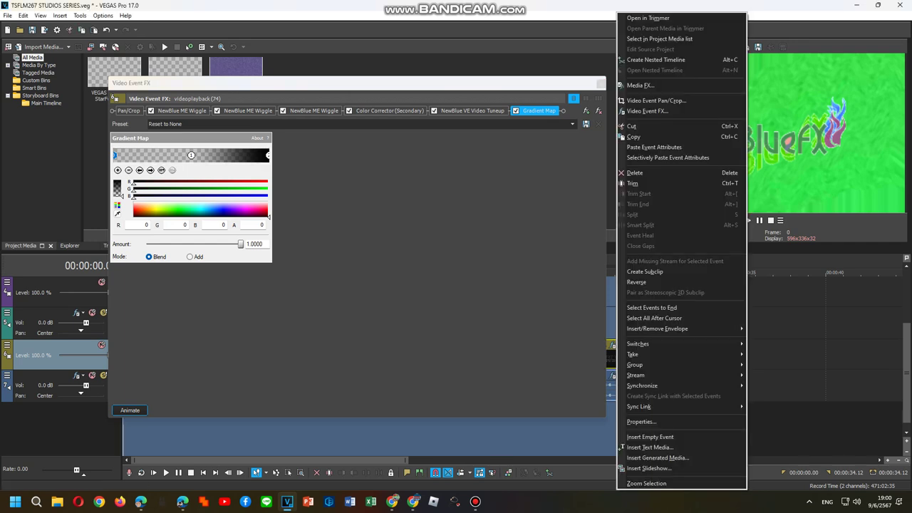
click(647, 111)
click(182, 111)
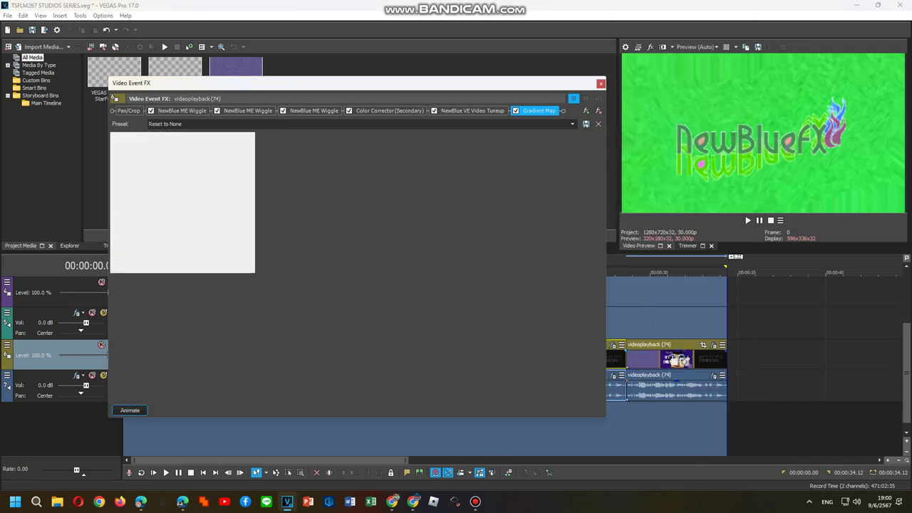
click(248, 111)
click(314, 110)
key(Right)
key(Right)
key(Right)
key(Right)
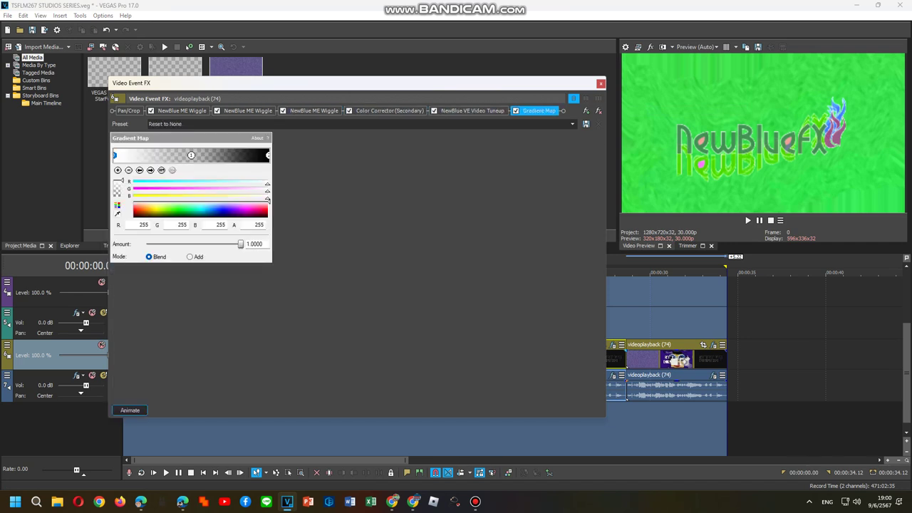
- Review the sixth video event's effect chain backwards to its first Wiggle effect
right_click(675, 360)
click(705, 111)
key(Left)
key(Left)
key(Left)
key(Left)
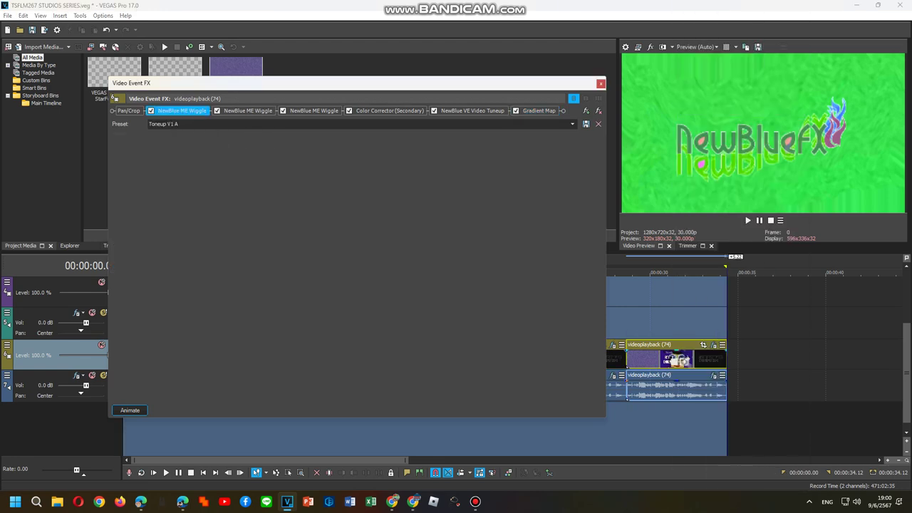
- Review the sixth video event's effect chain from the first Wiggle forward to the Gradient Map and close the effects window
key(Right)
key(Right)
key(Right)
key(Right)
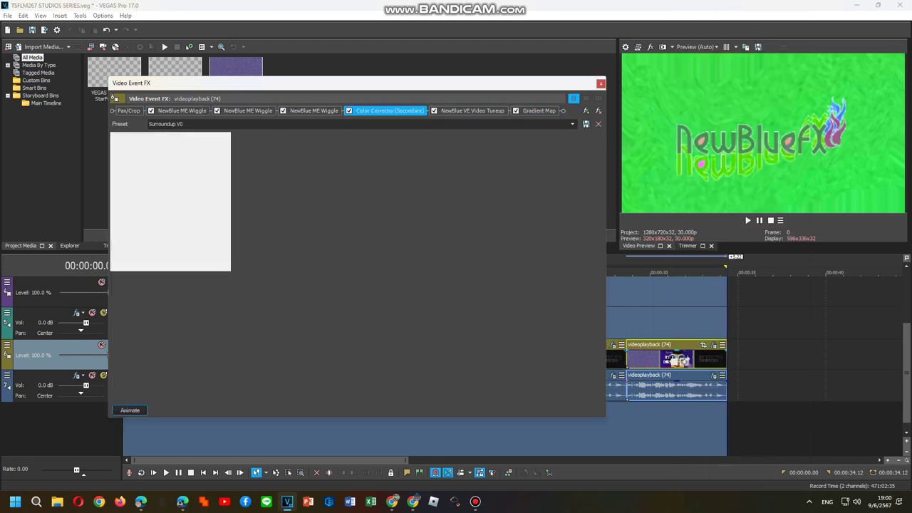
click(267, 155)
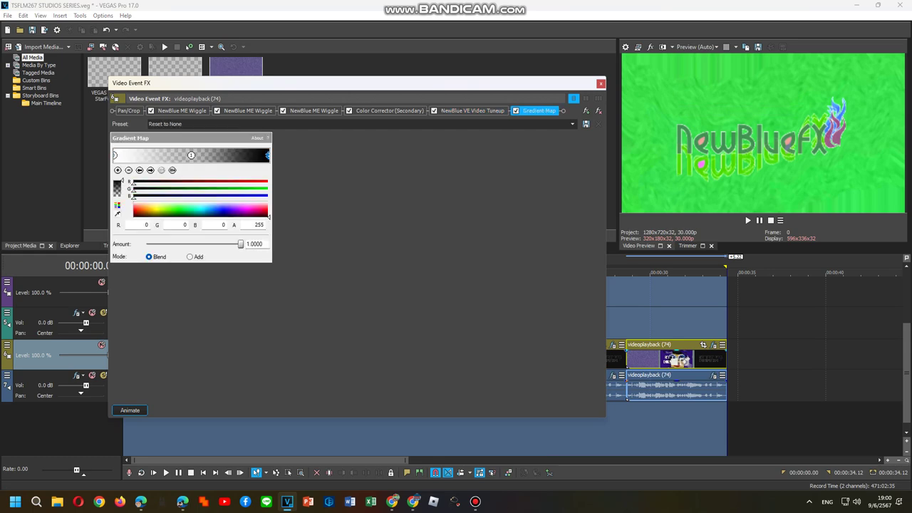
click(601, 83)
- Play back the timeline from the beginning into the fourth event to check the processed events
click(448, 322)
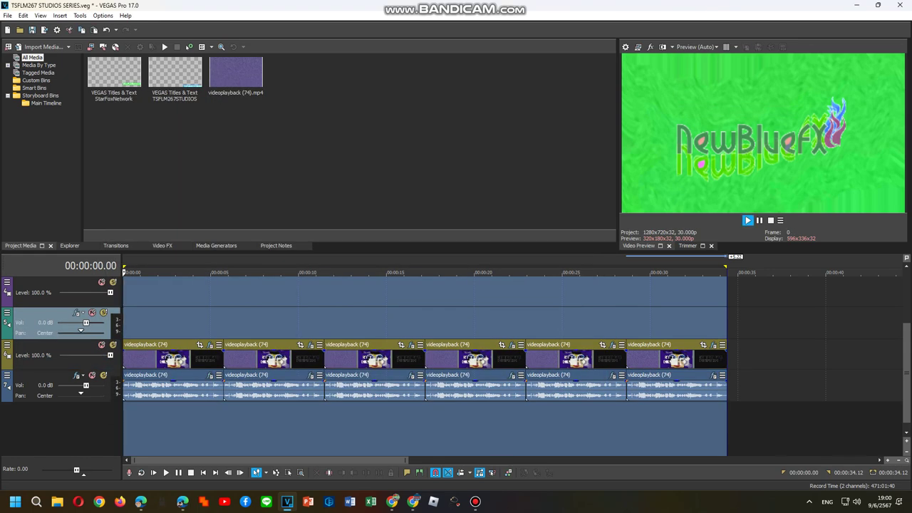
key(space)
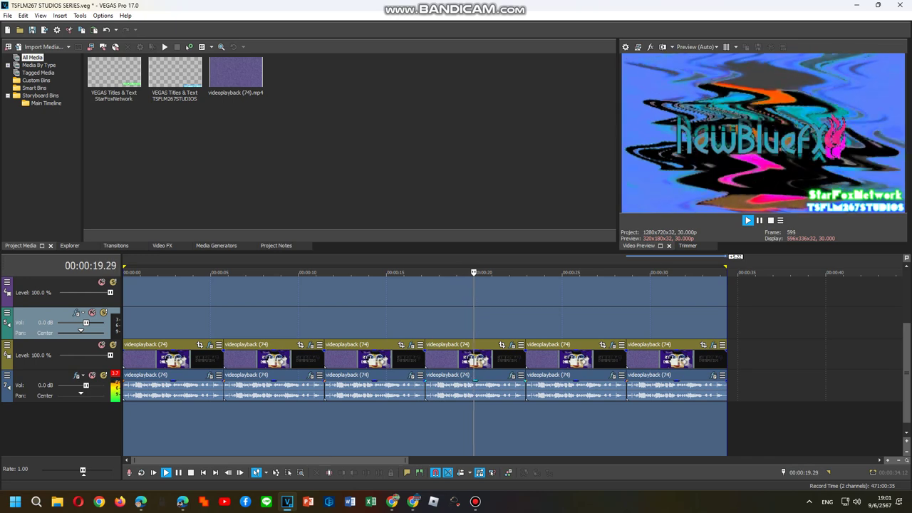
key(space)
- Arrange the fourth audio event's effects in the order ExpressFX Chorus, IO/Phaser, tb_grumblebum, IL Vocodex (demo)
right_click(487, 389)
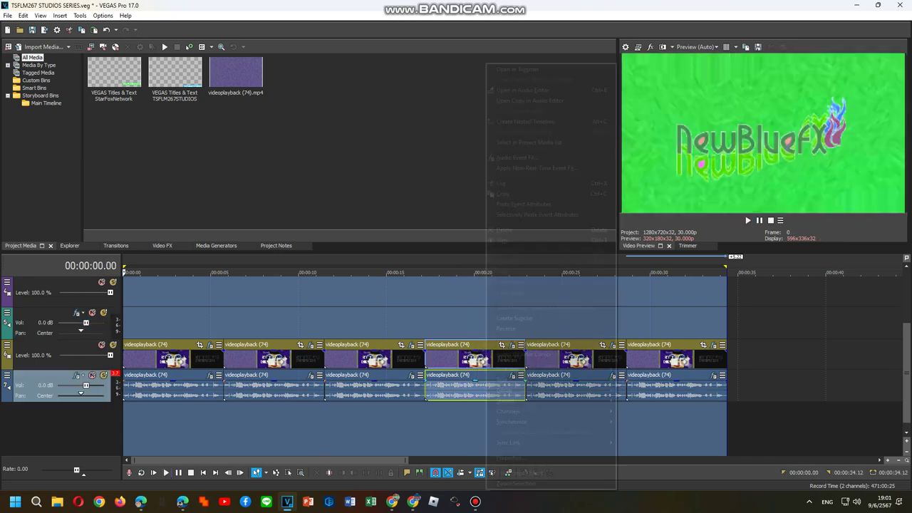
click(514, 157)
drag(442, 90, 285, 91)
drag(346, 91, 442, 91)
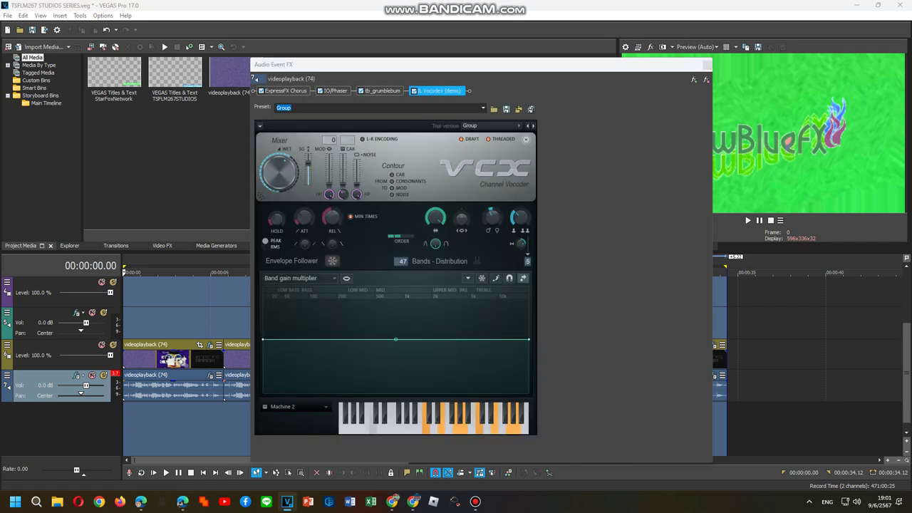
click(707, 65)
- Preview the timeline from the fourth event onward and select the time range covering all six events
key(space)
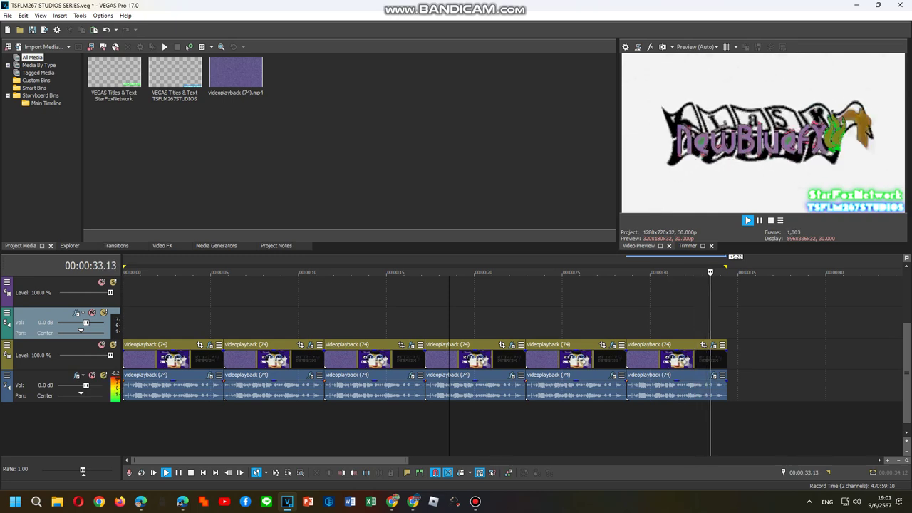
key(space)
double_click(424, 266)
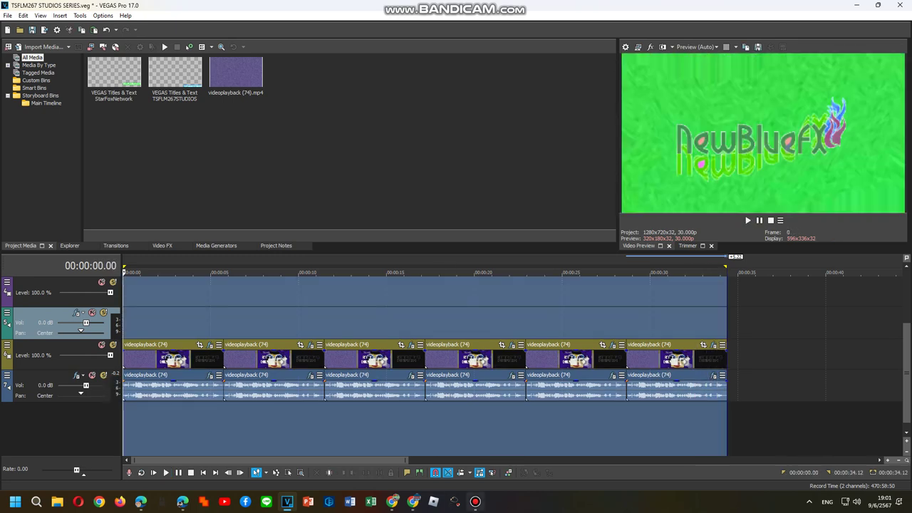